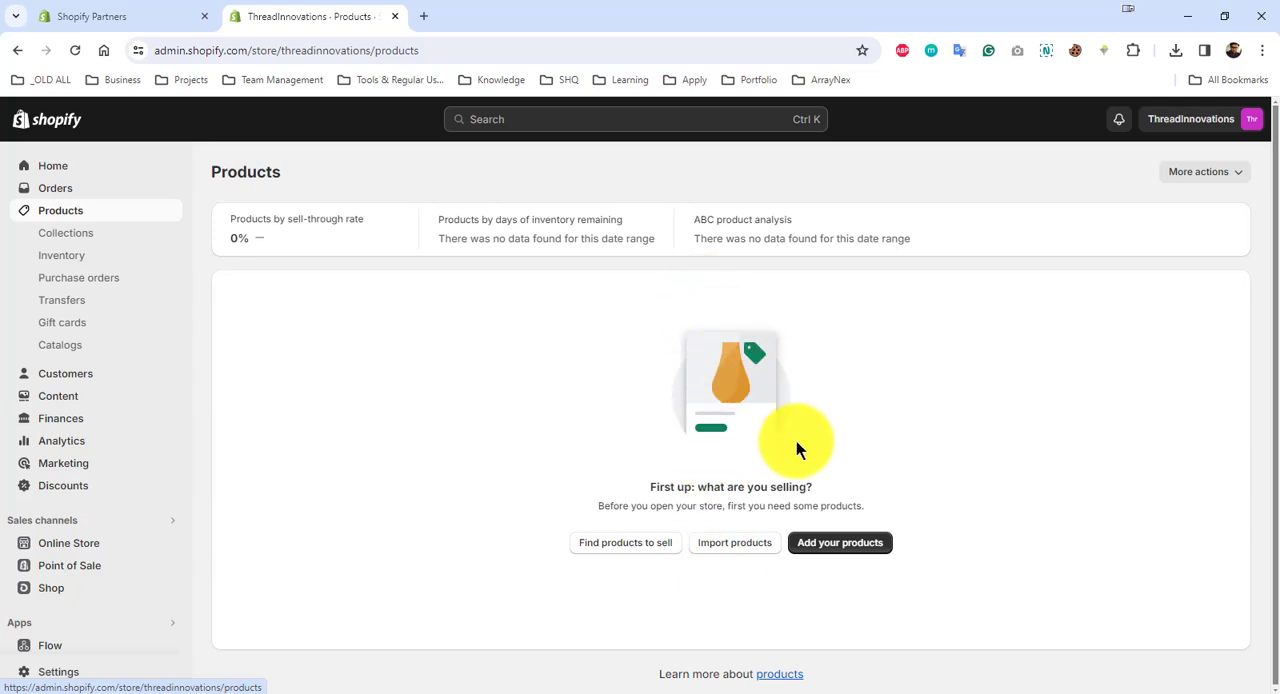
Step: Start a new product and title it "Printed Tank Top"
click(844, 550)
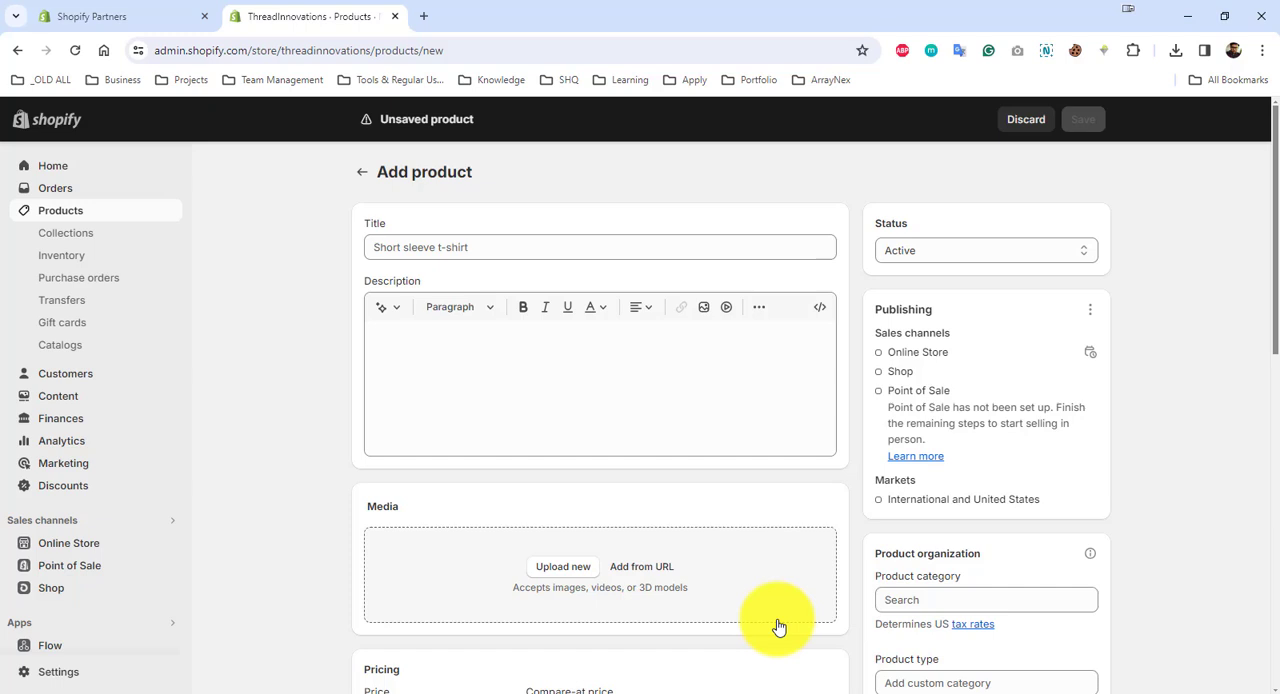
click(539, 247)
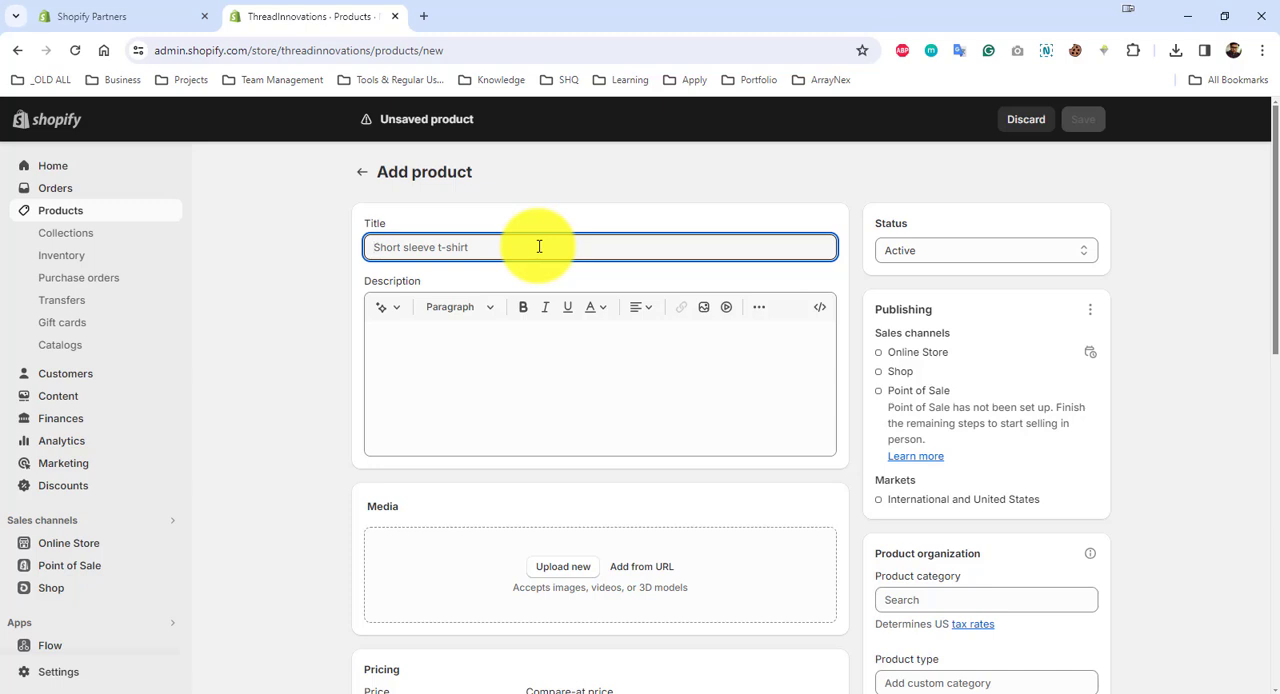
text(Printe)
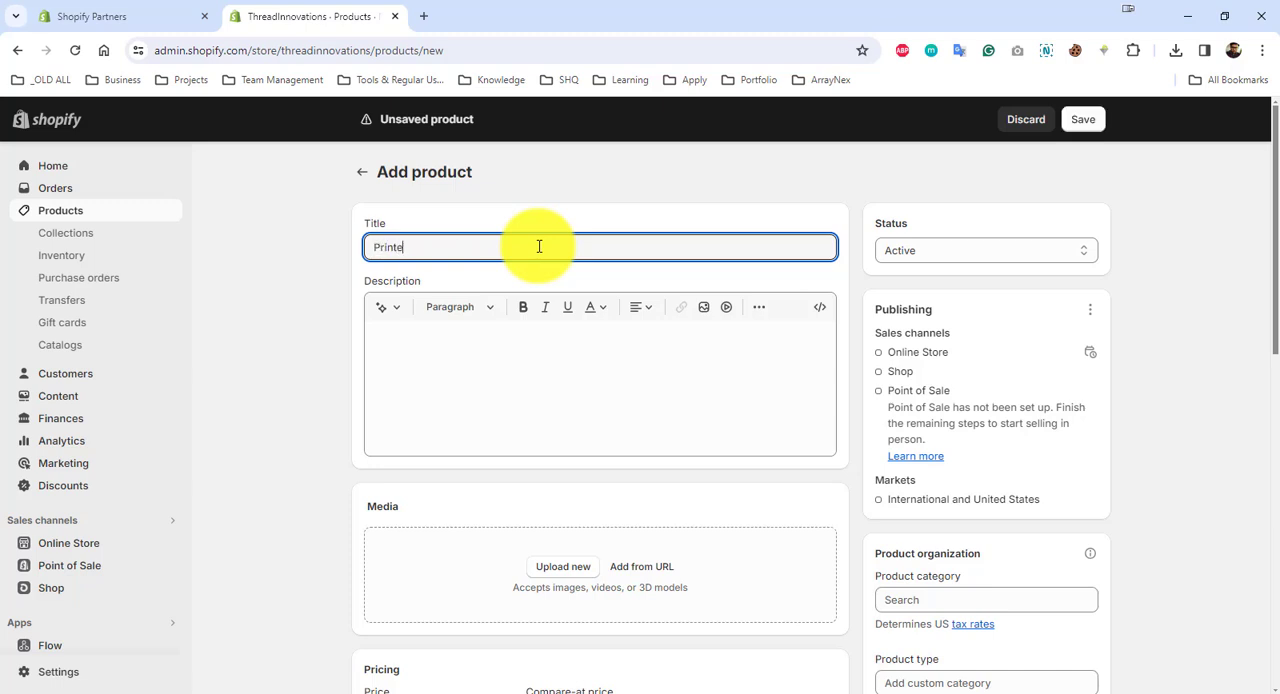
text(d Tank Top)
Step: Upload Printer Tank Top - 4.webp as product media, and add Printer Tank Top -2.webp, -3.webp and -4.webp from the Product Add folder
scroll(539, 246, down, 3)
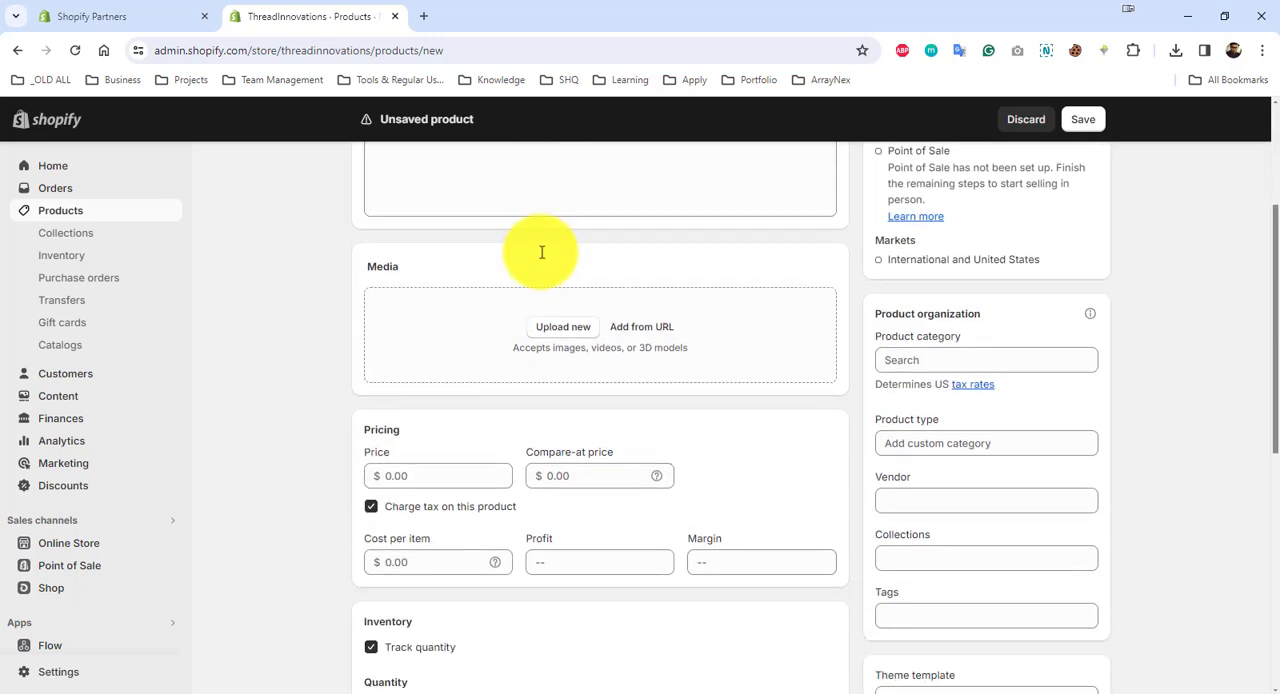
click(572, 327)
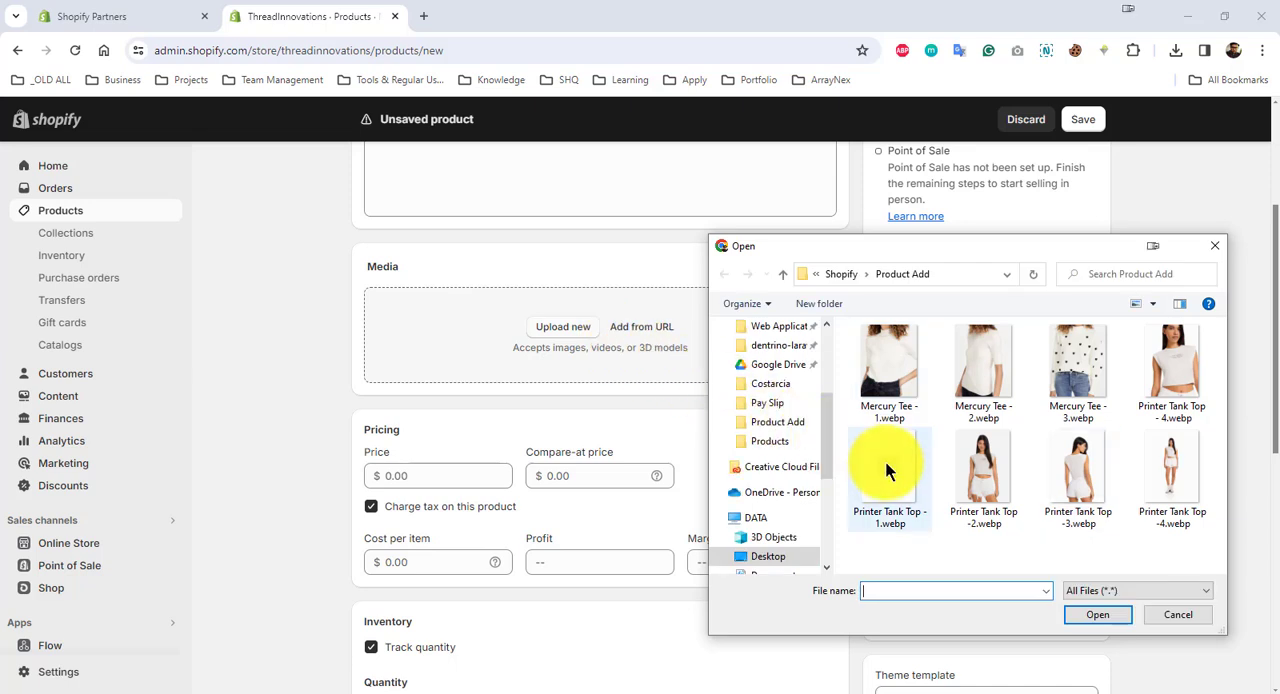
double_click(1163, 371)
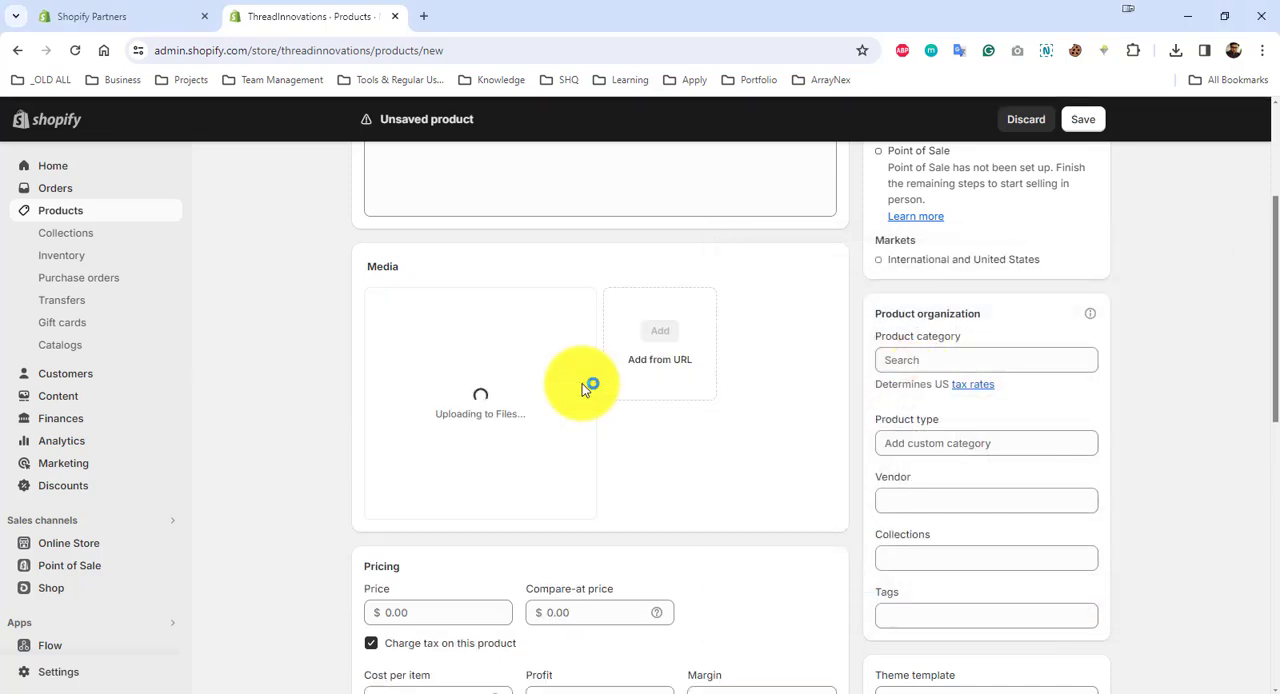
click(110, 693)
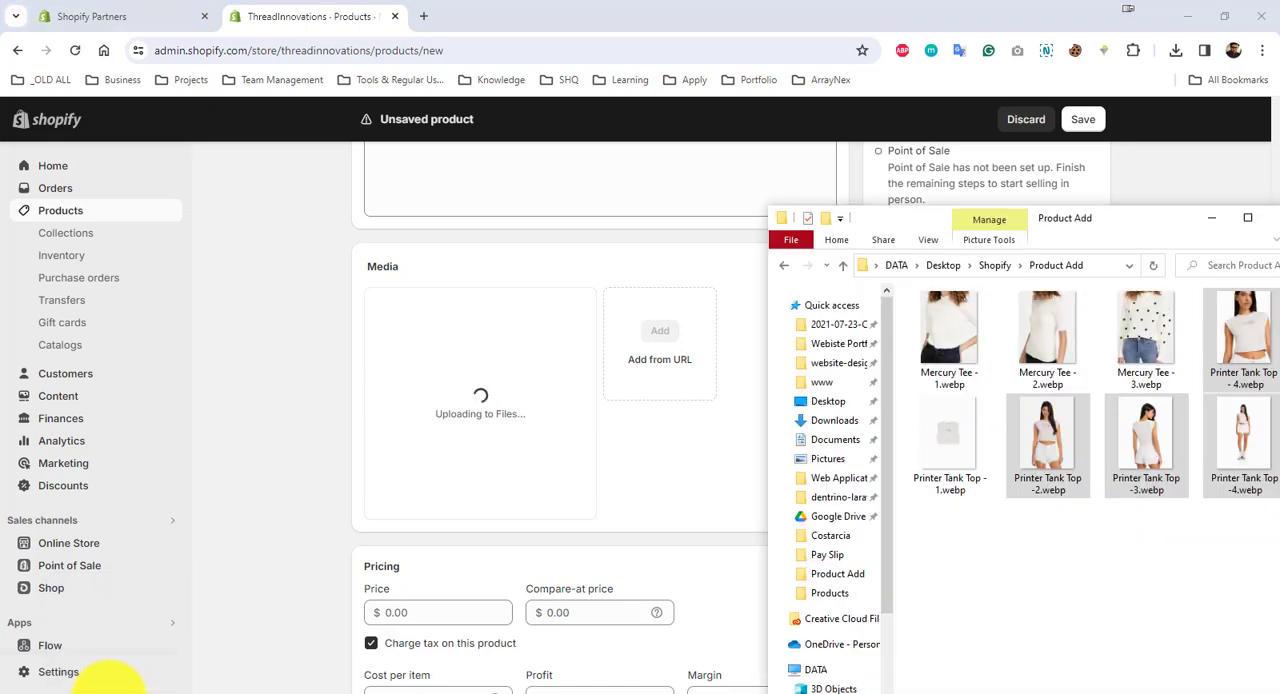
drag(1050, 540, 603, 434)
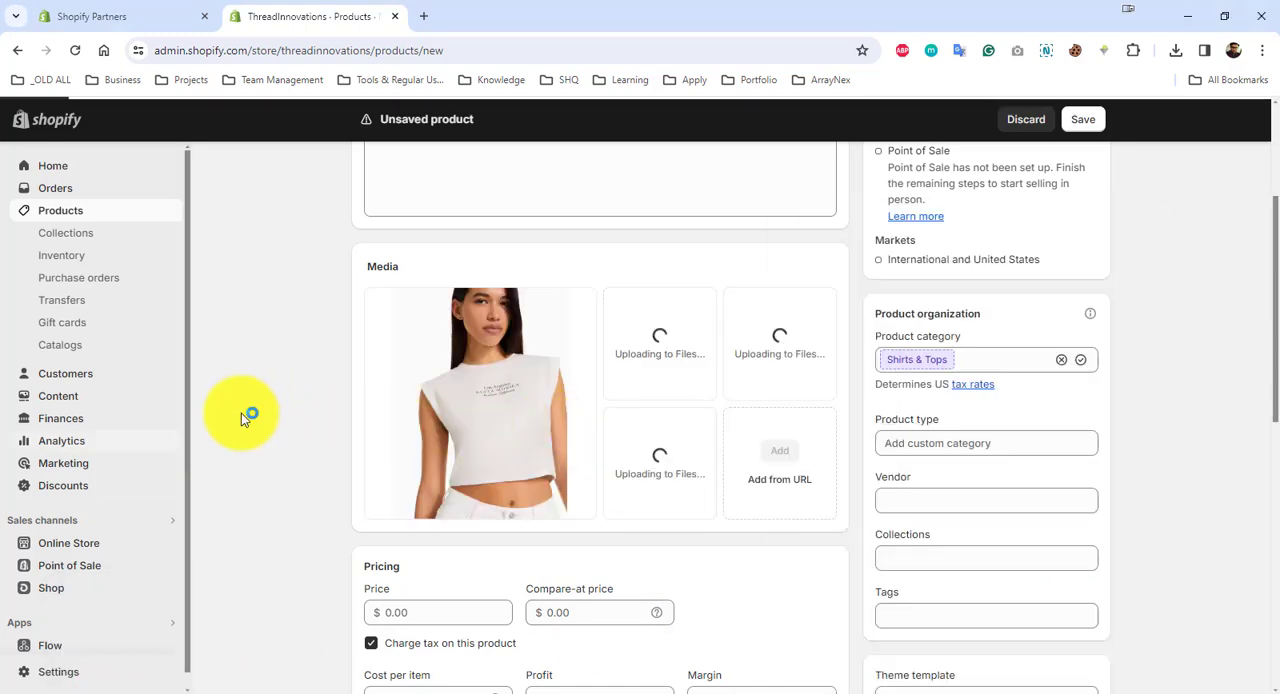
Step: Set the product's compare-at price to $15.00 and its selling price to $9.99
scroll(241, 413, down, 2)
scroll(241, 413, down, 2)
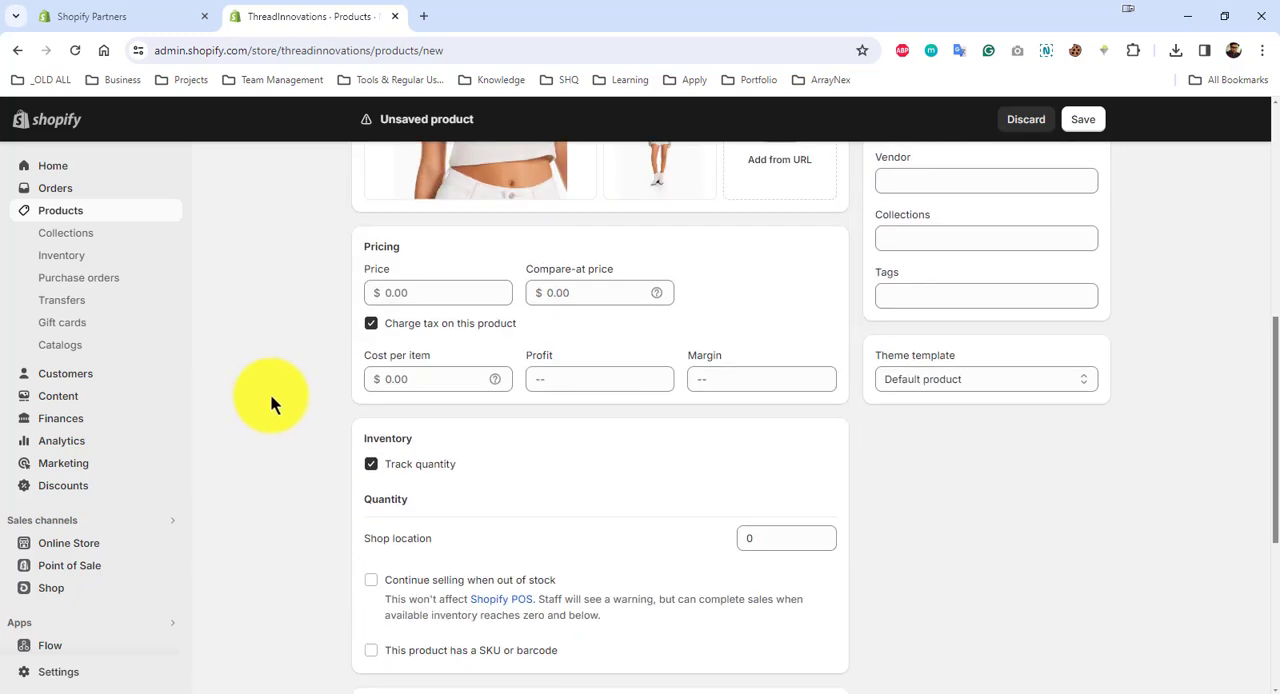
click(451, 292)
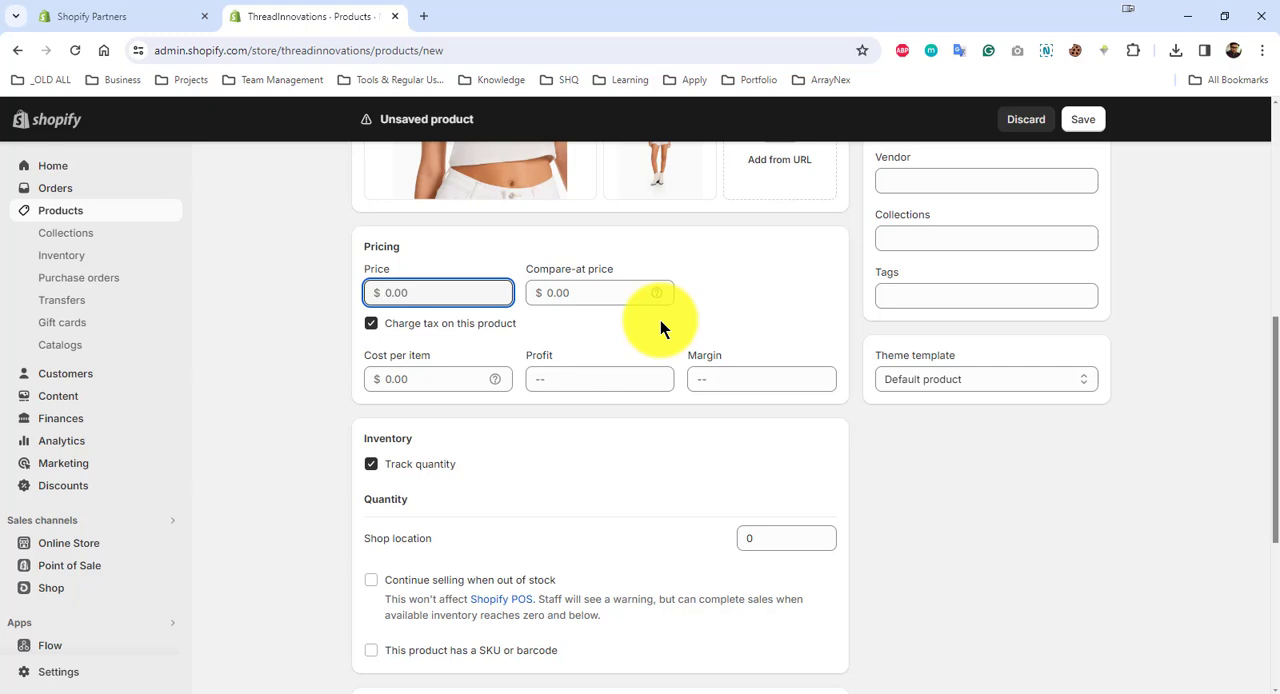
click(608, 291)
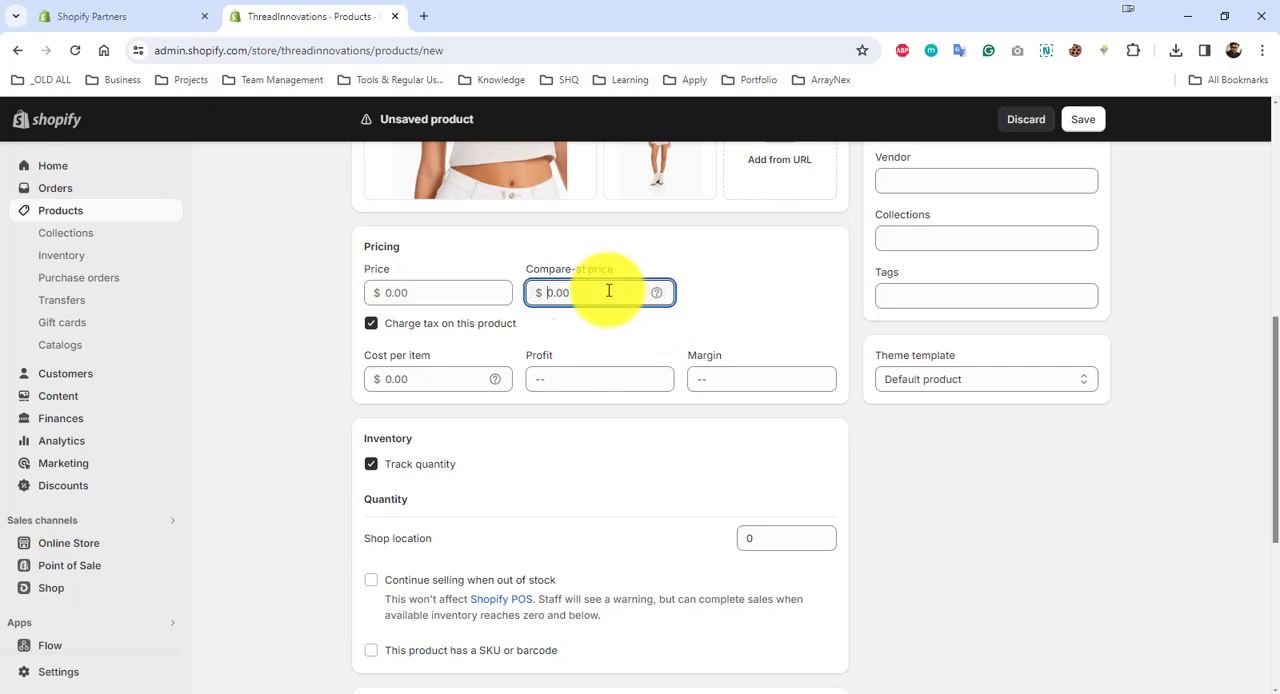
text(15)
click(258, 297)
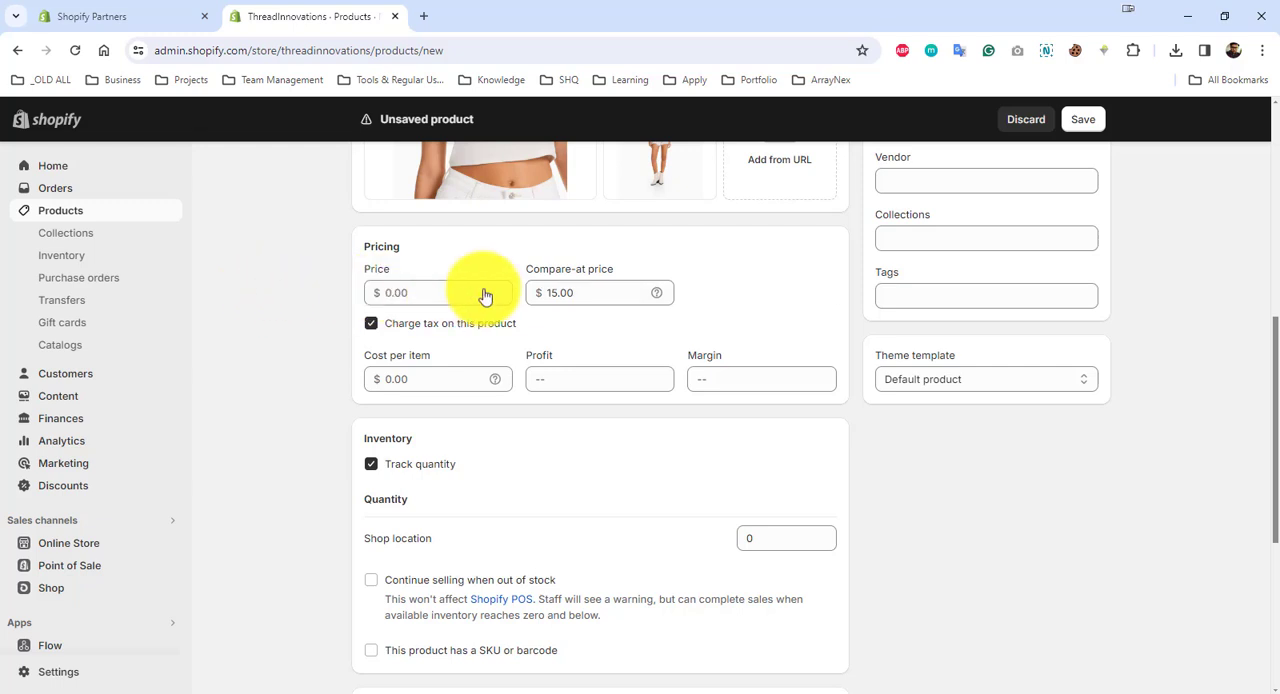
drag(590, 290, 530, 291)
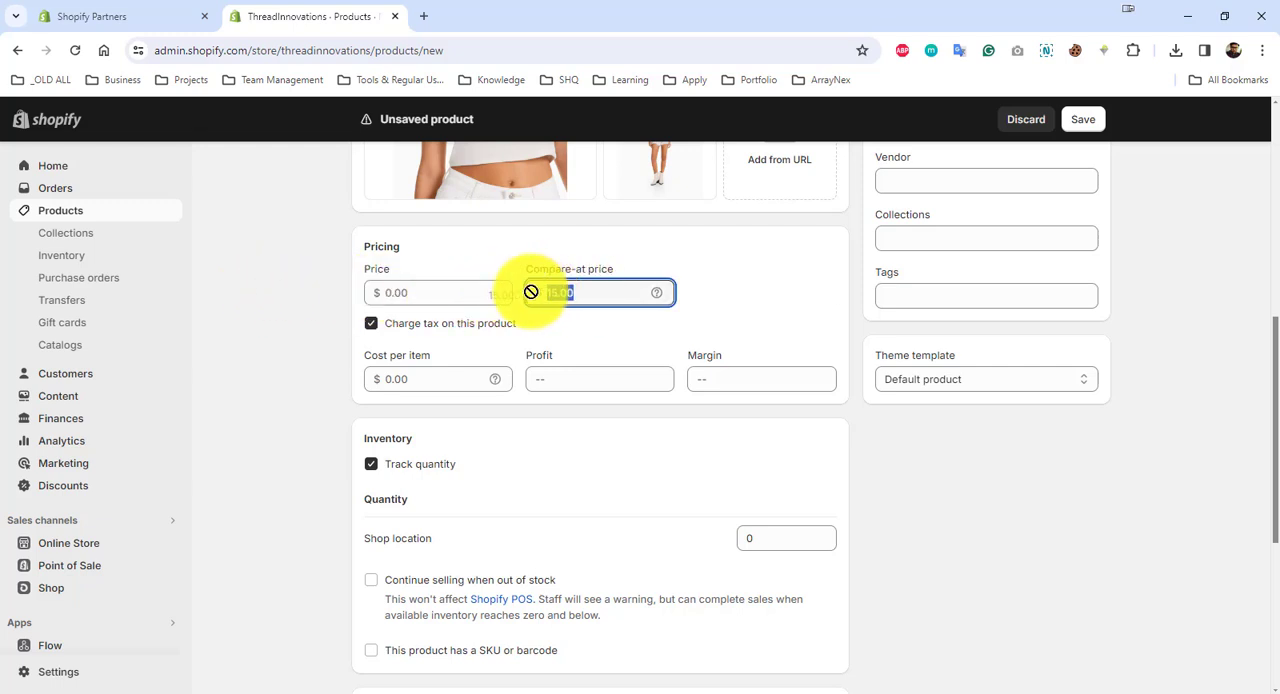
click(435, 287)
text(9.99)
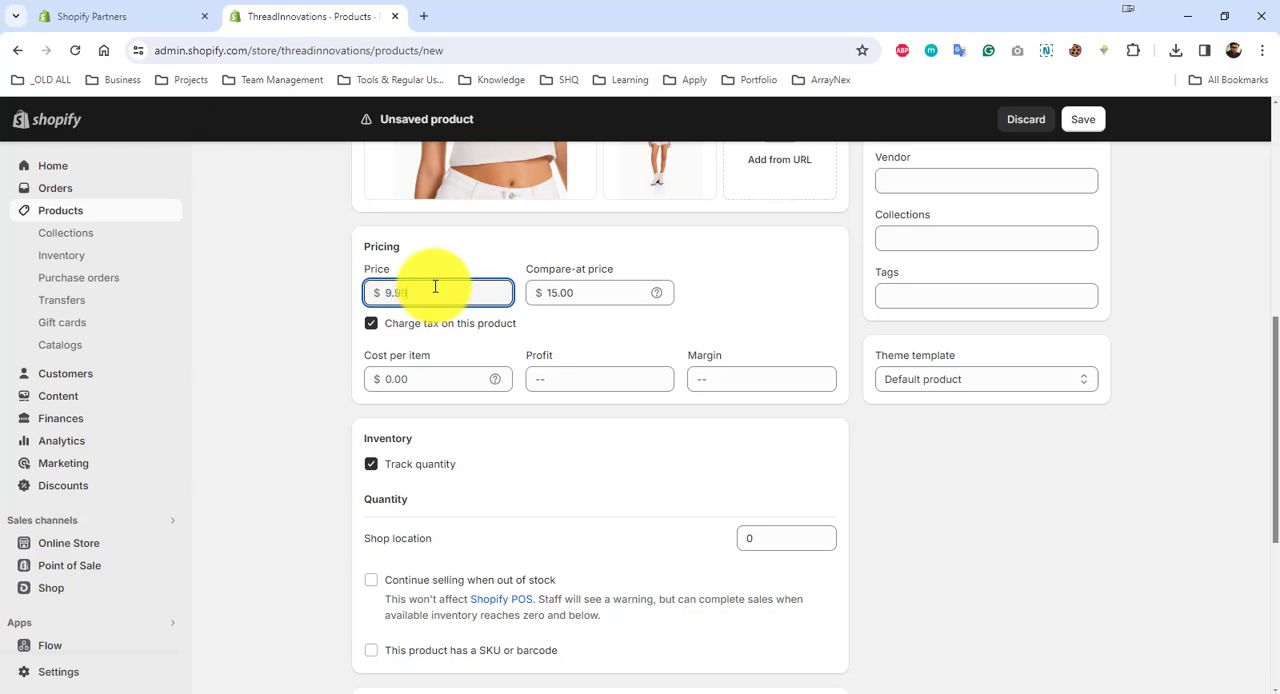
click(252, 318)
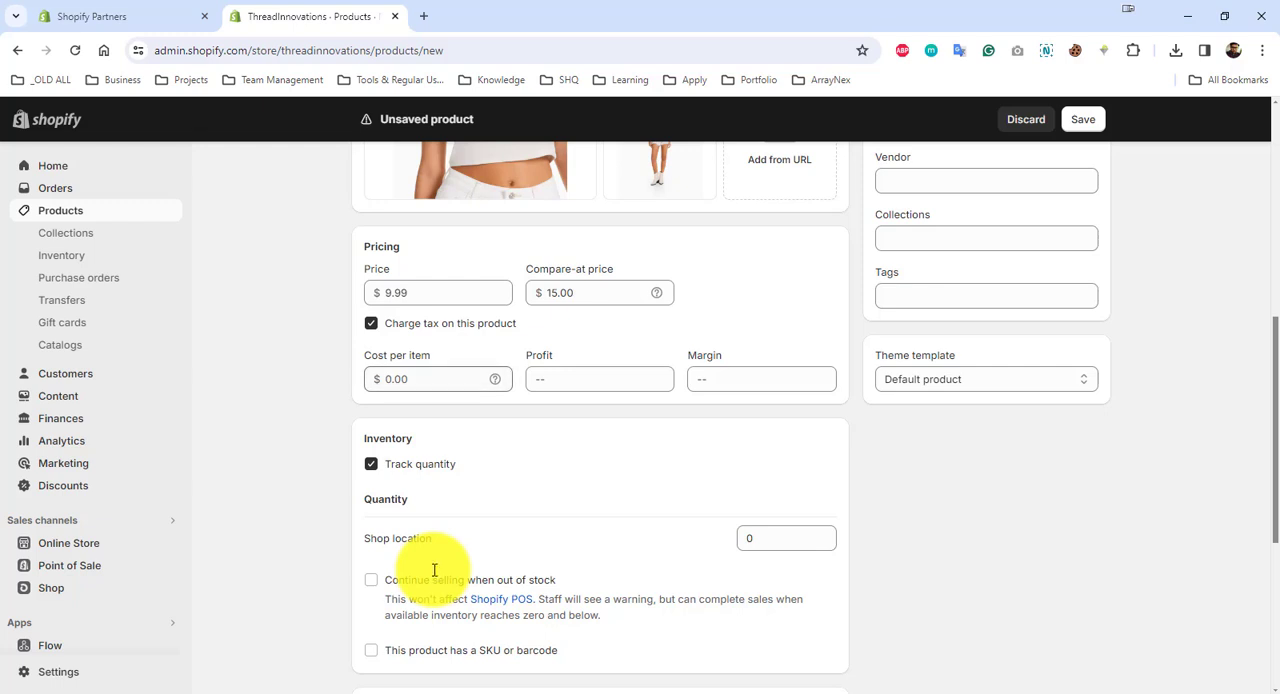
Step: Set the cost per item to $6.00 and check the resulting margin
click(420, 380)
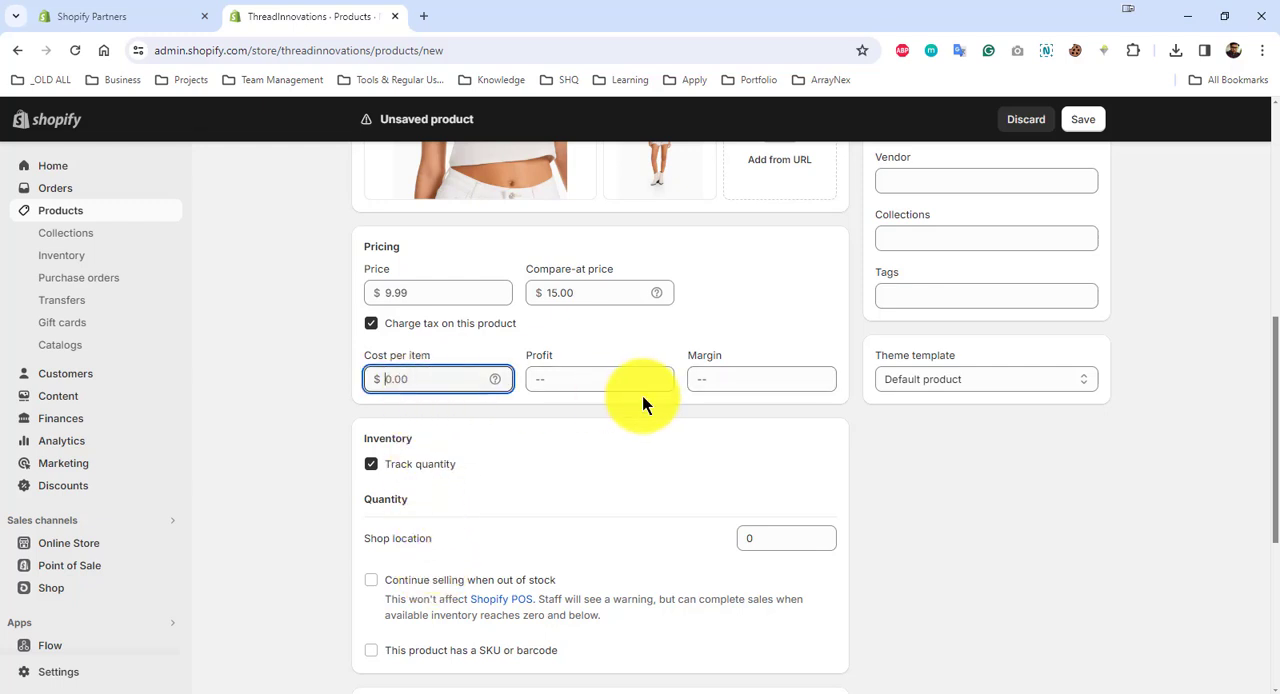
text(6)
click(262, 360)
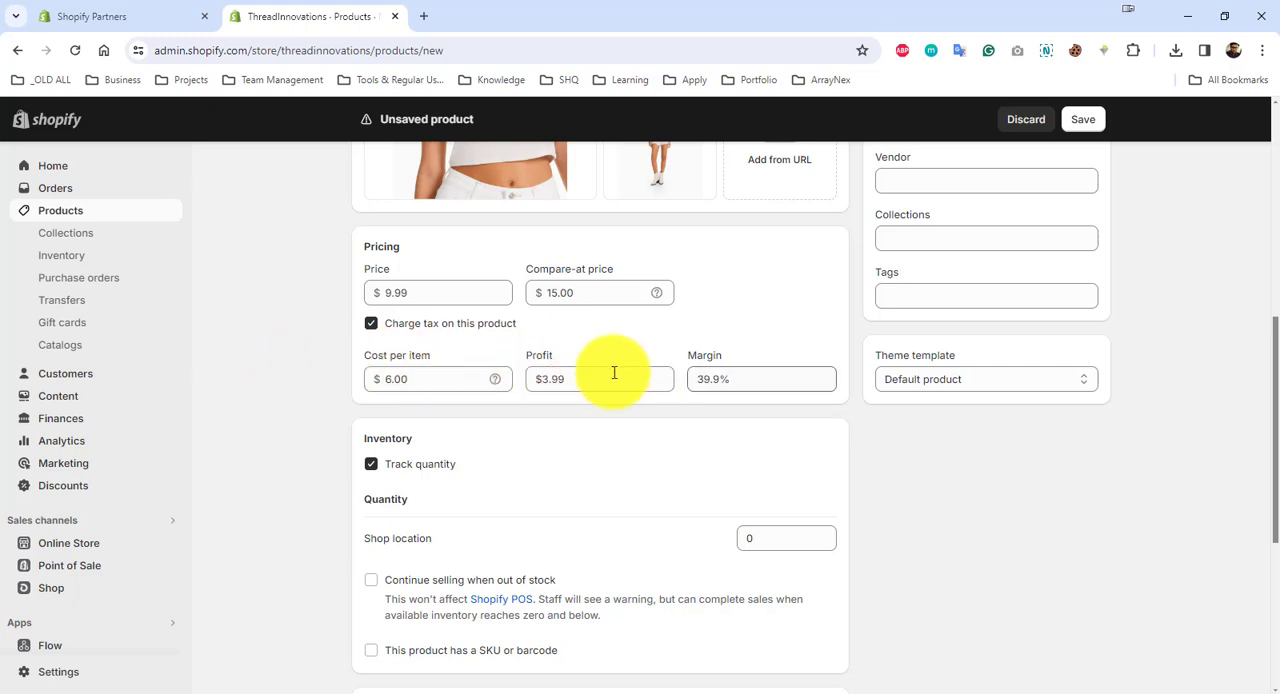
drag(741, 378, 686, 383)
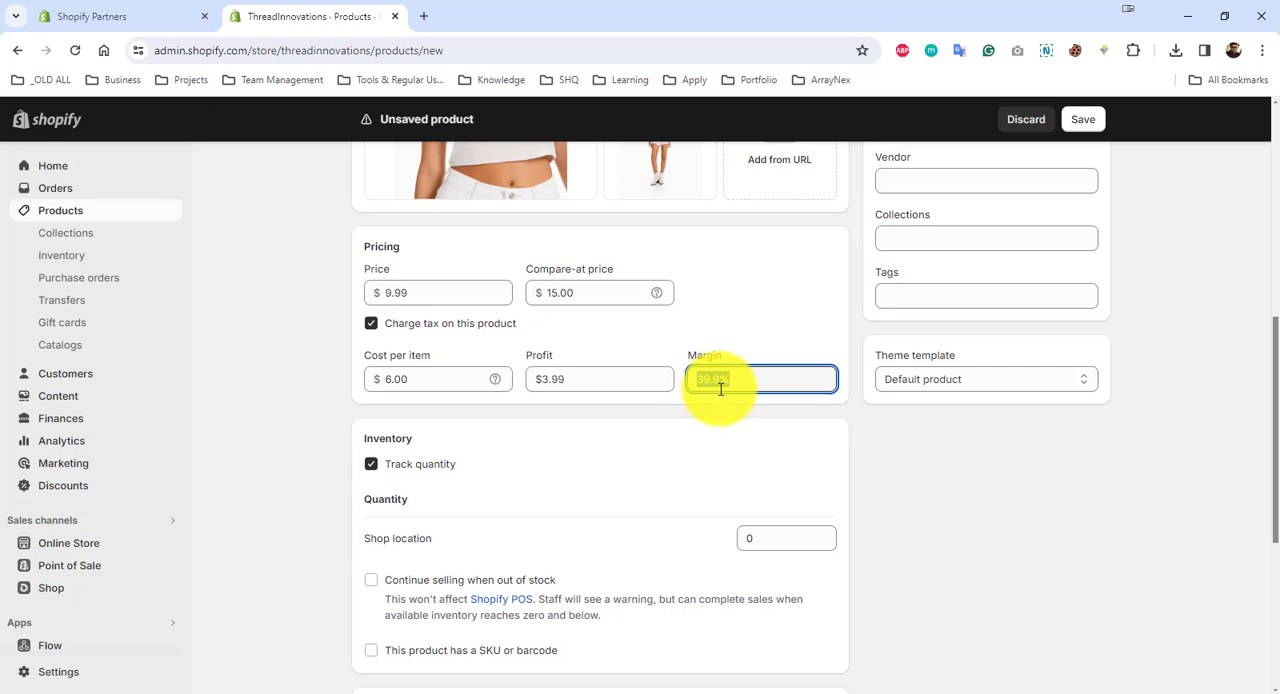
click(337, 434)
Step: Set the shop location's stock quantity to 20 and allow the product to continue selling when out of stock
scroll(349, 420, down, 2)
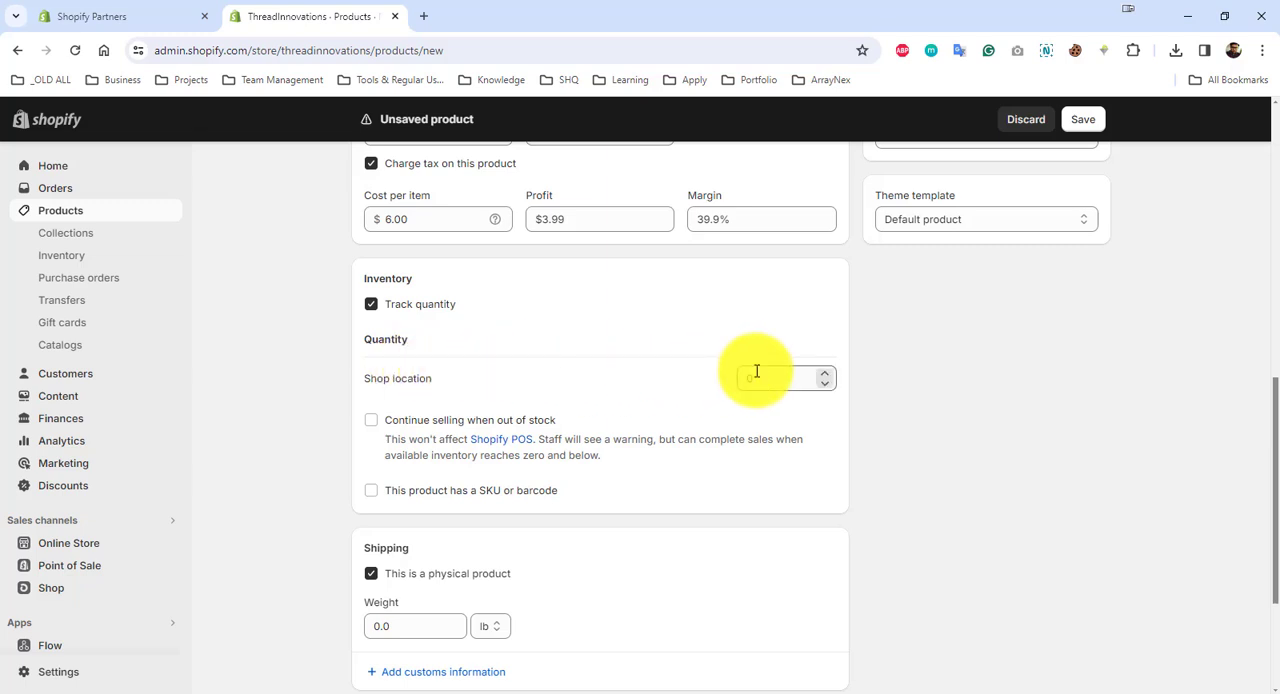
drag(775, 372, 723, 373)
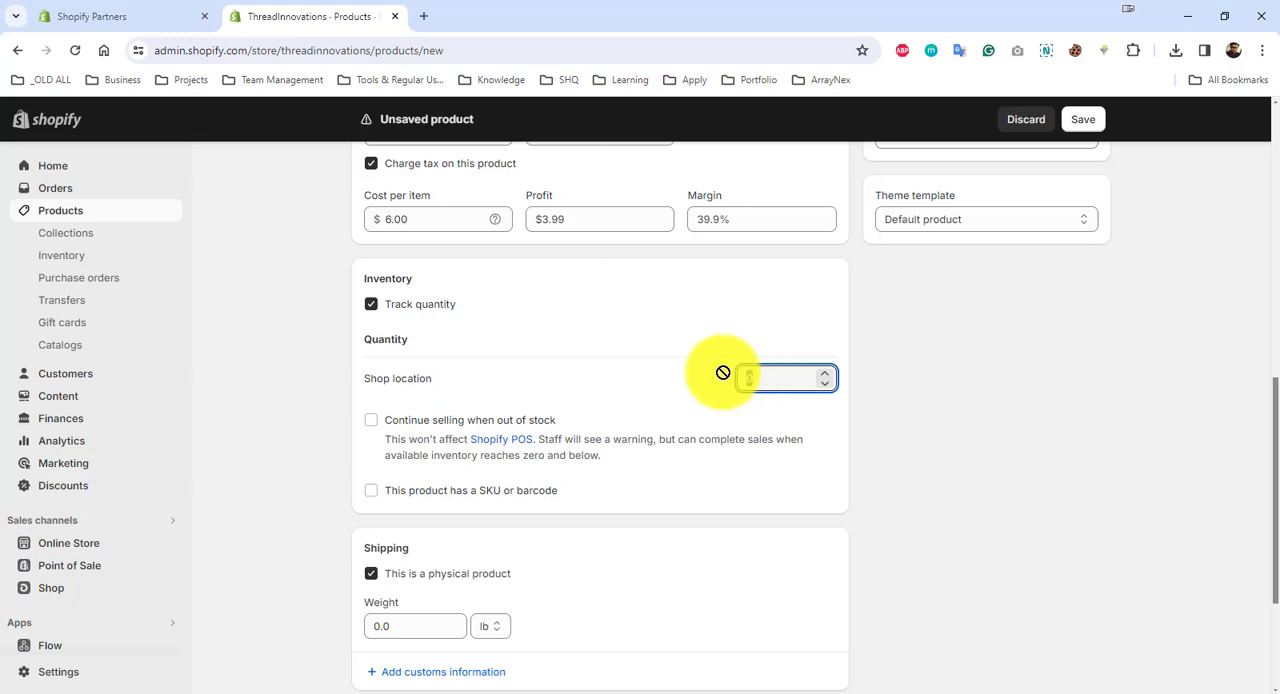
text(20)
click(290, 368)
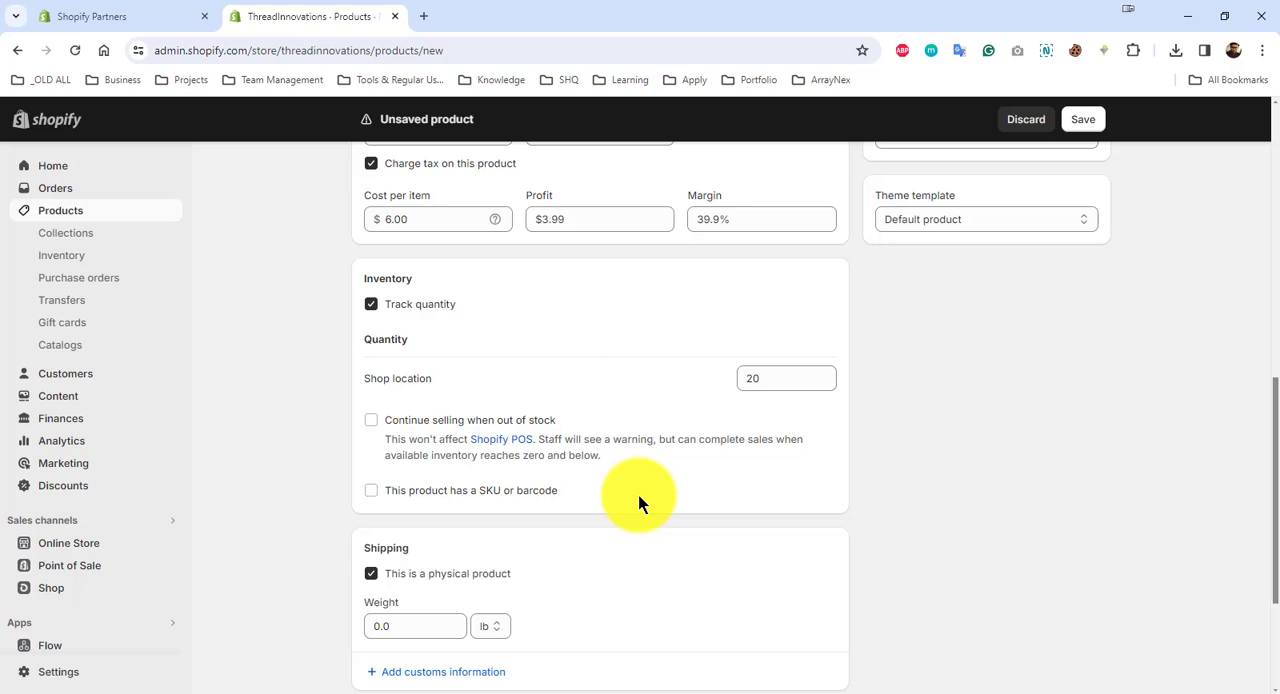
click(503, 421)
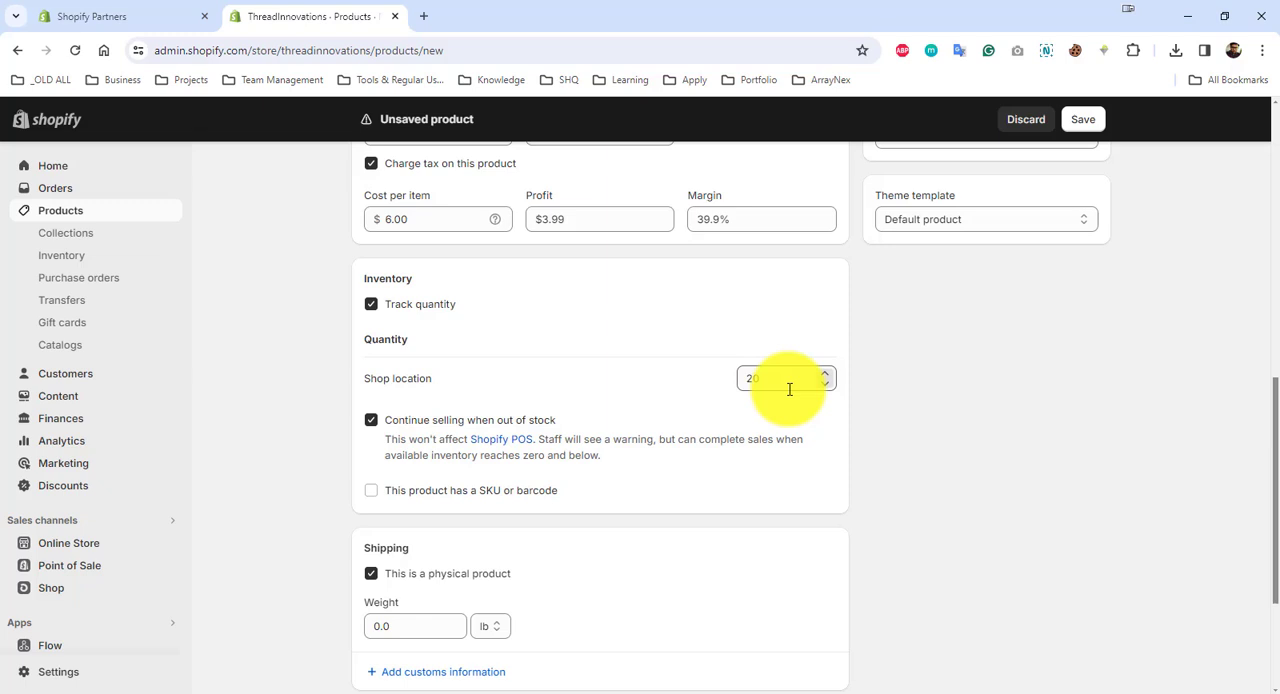
click(408, 491)
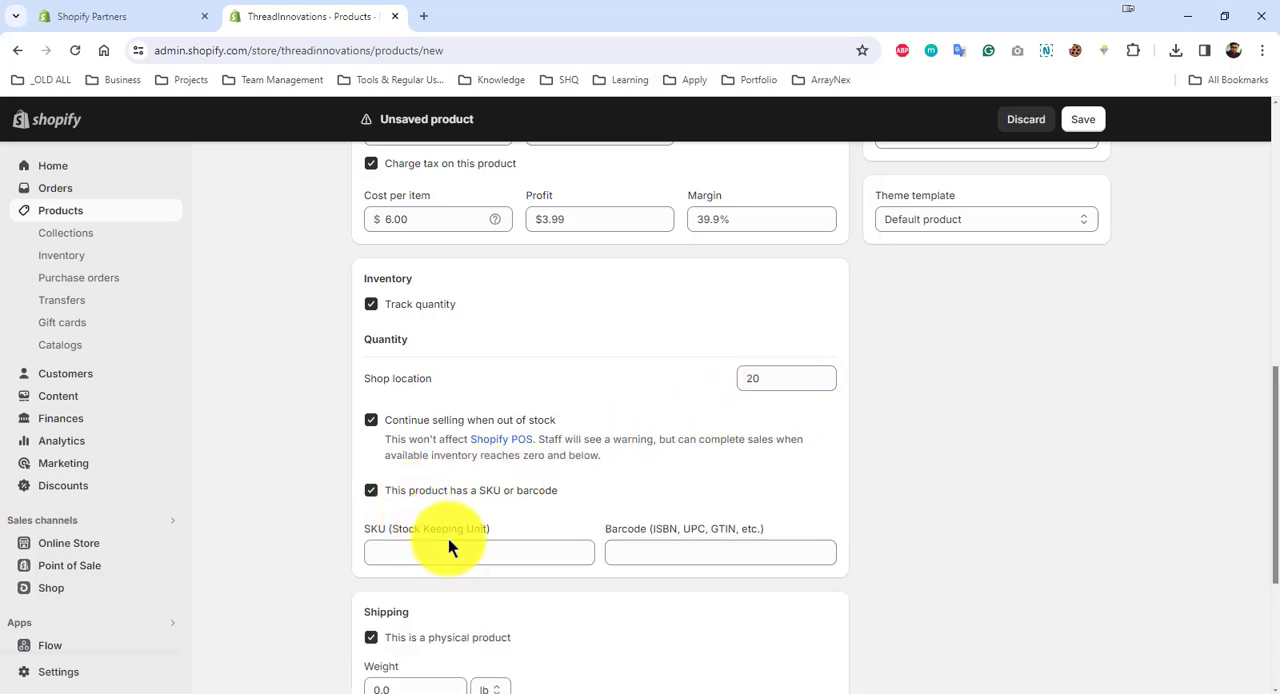
click(474, 564)
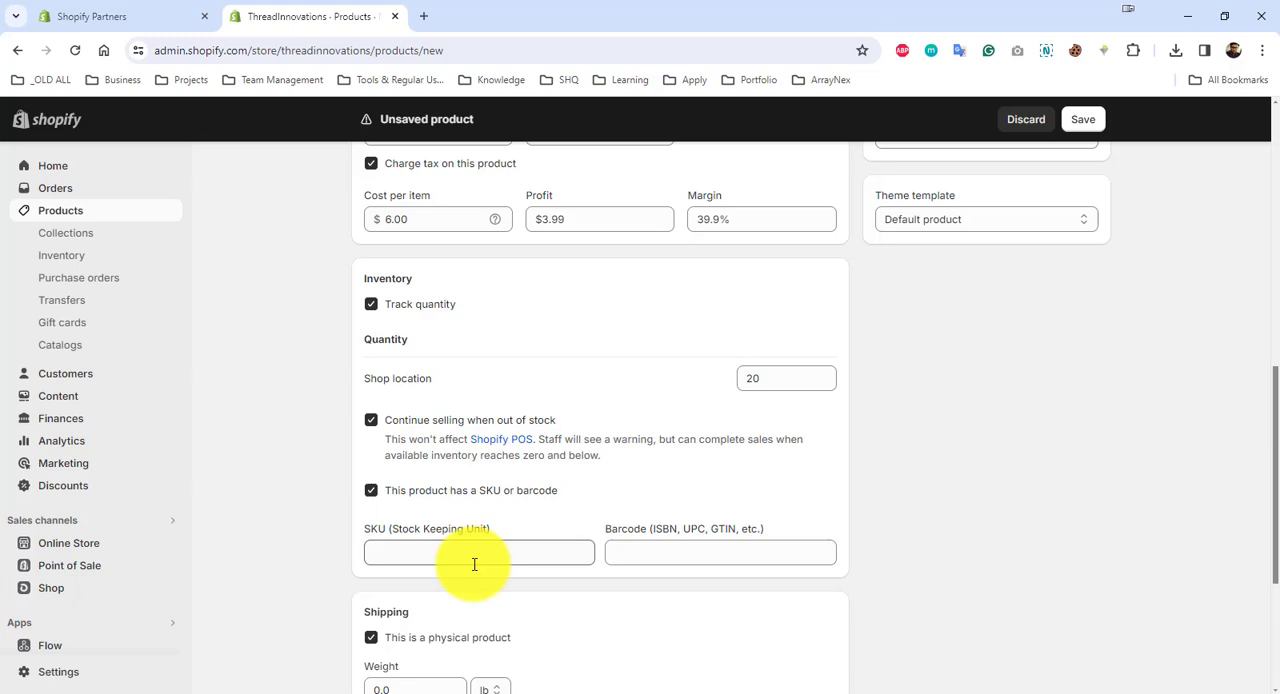
click(507, 491)
Step: Examine the shipping weight, variants and search engine listing sections, and look over the rest of the product form
scroll(507, 497, down, 1)
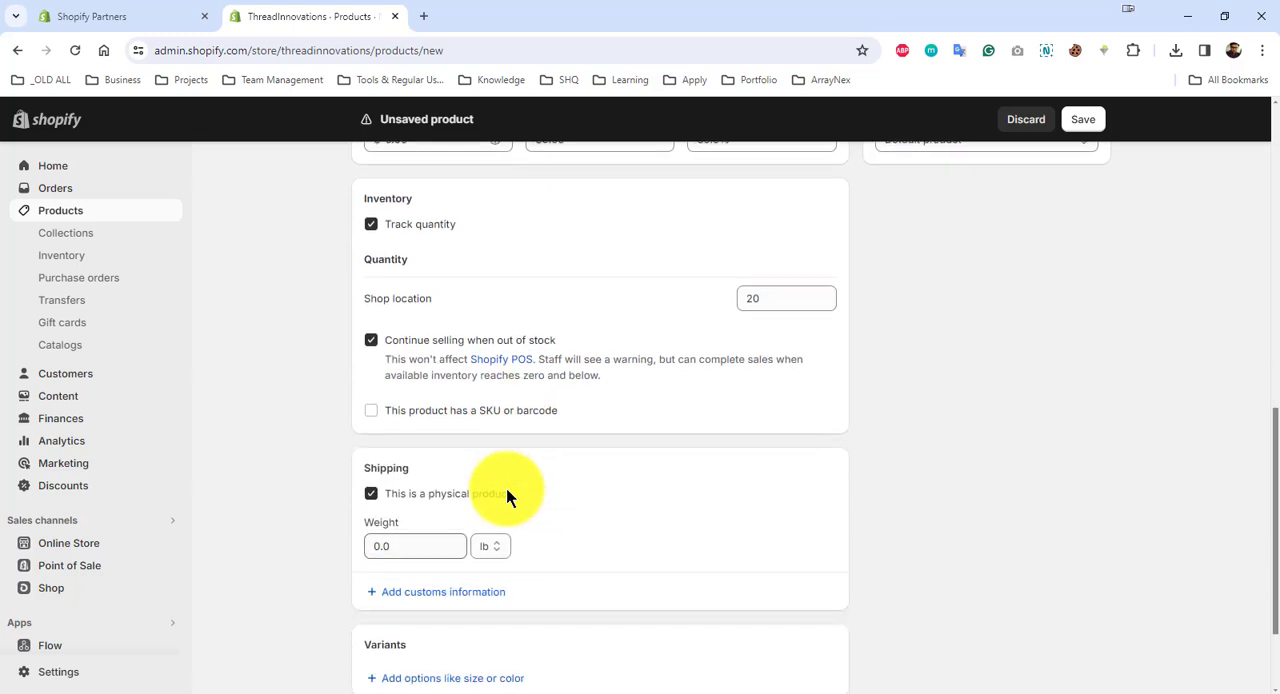
click(409, 548)
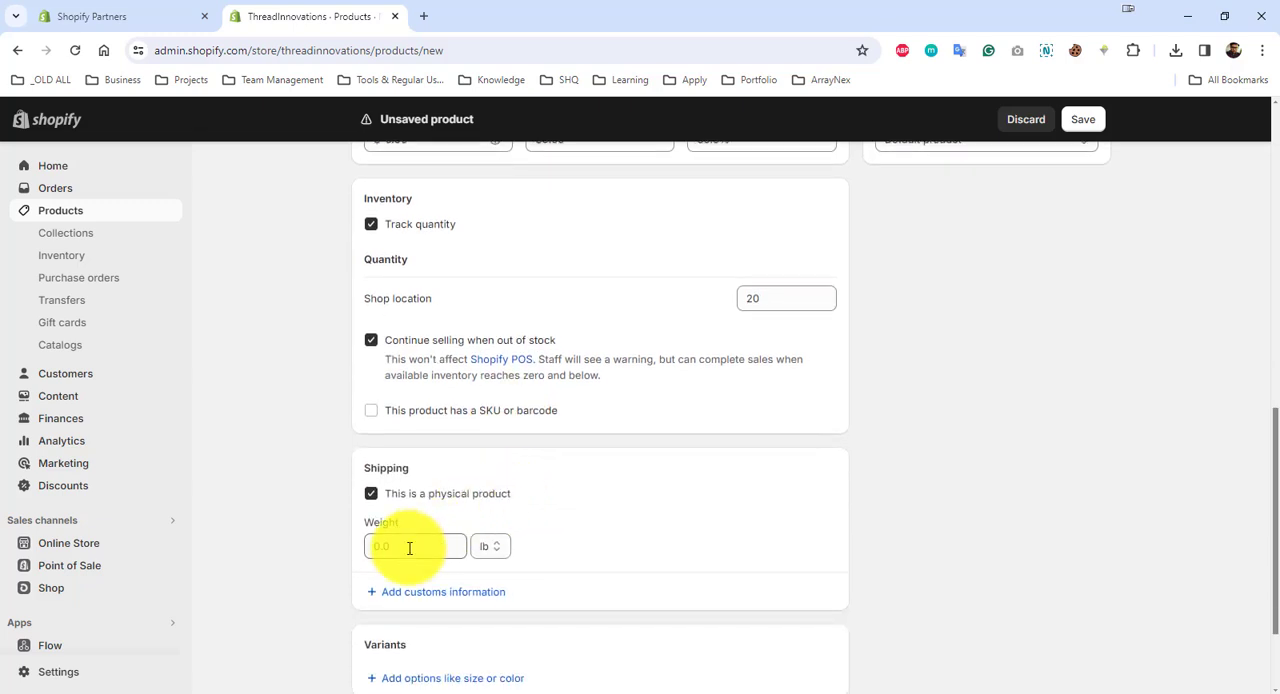
click(409, 548)
drag(409, 548, 371, 546)
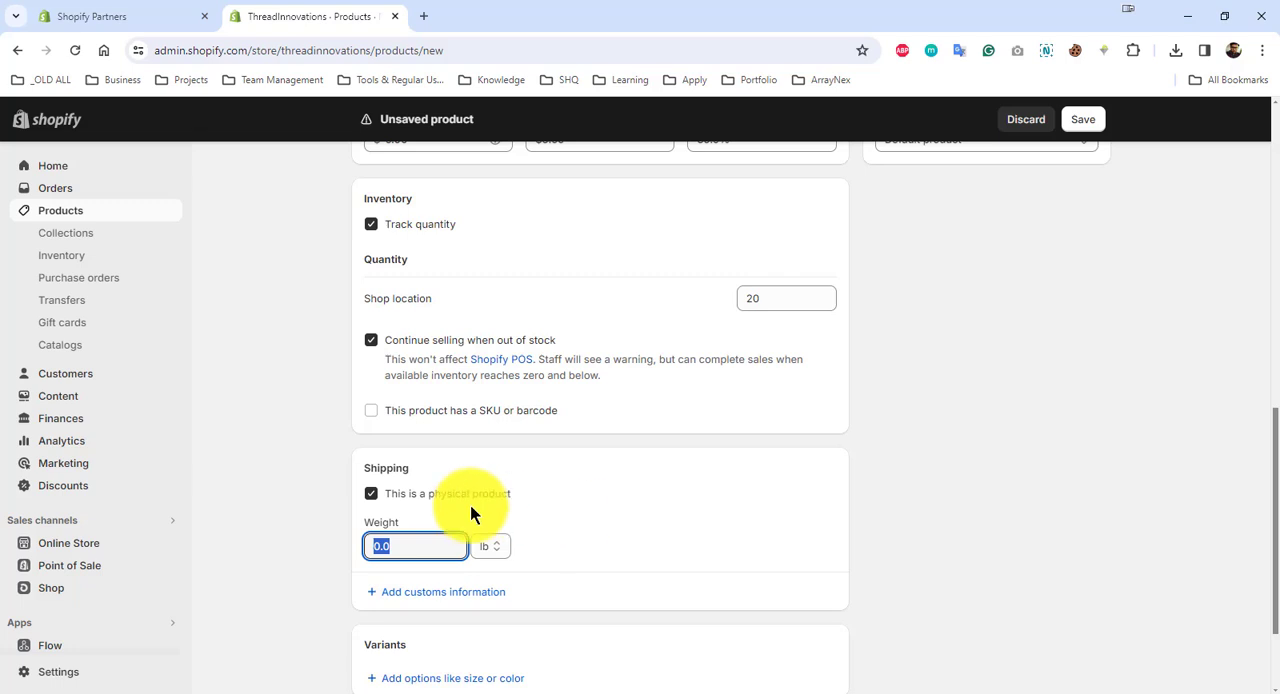
scroll(788, 540, down, 2)
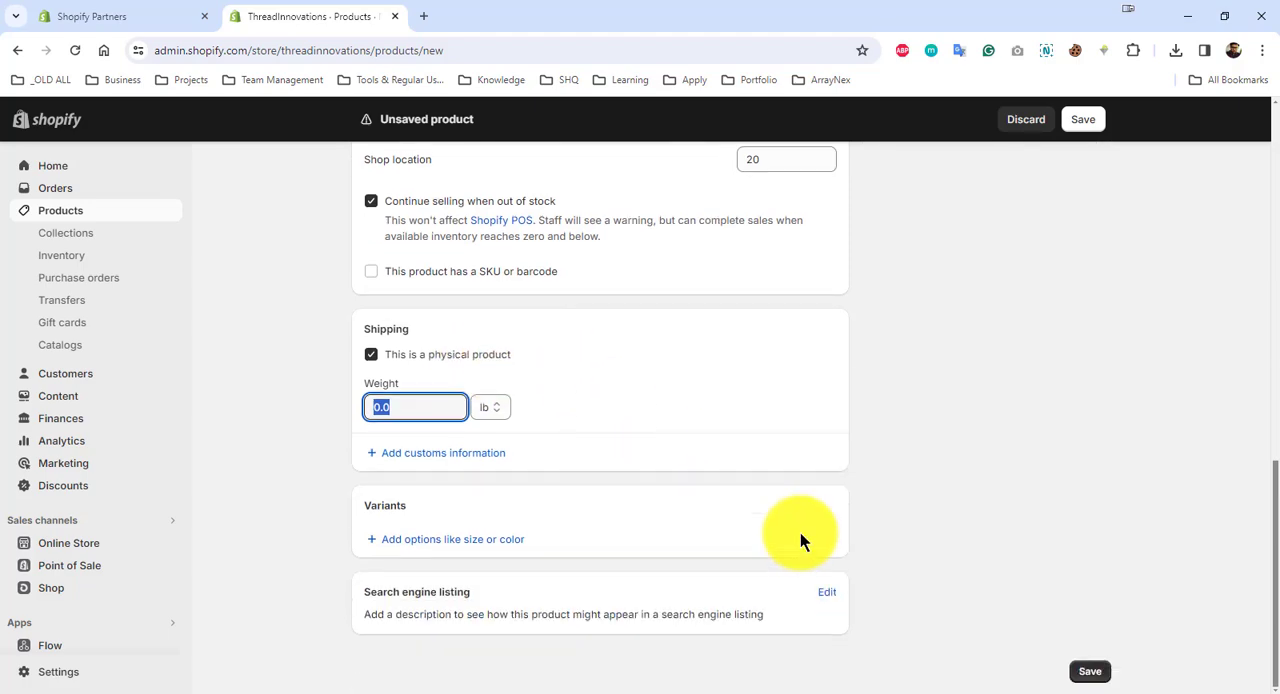
scroll(800, 540, up, 10)
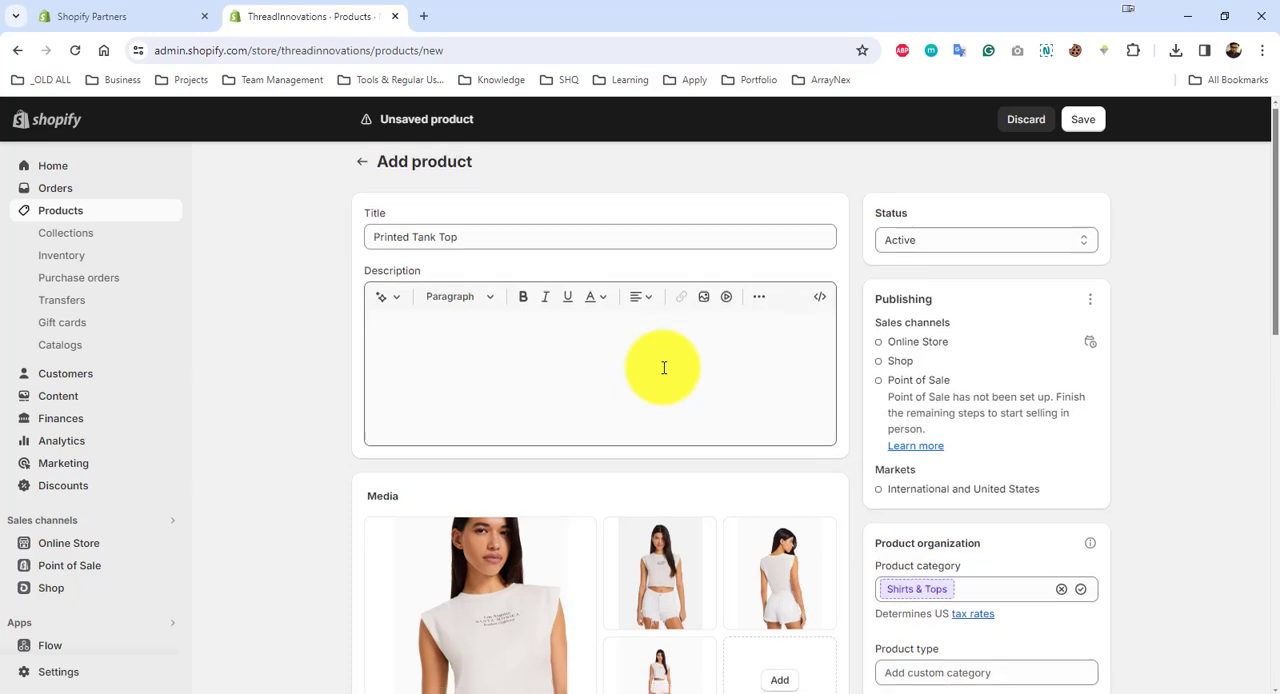
scroll(663, 366, down, 3)
scroll(690, 410, up, 1)
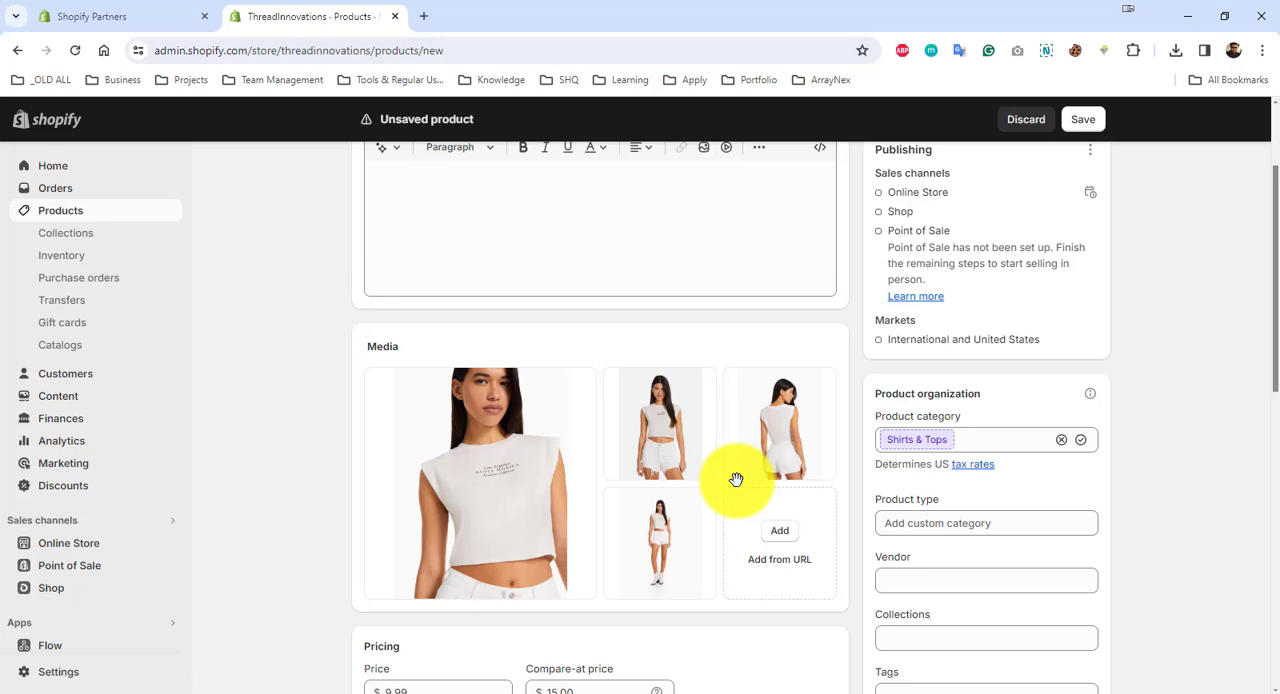
scroll(736, 480, up, 2)
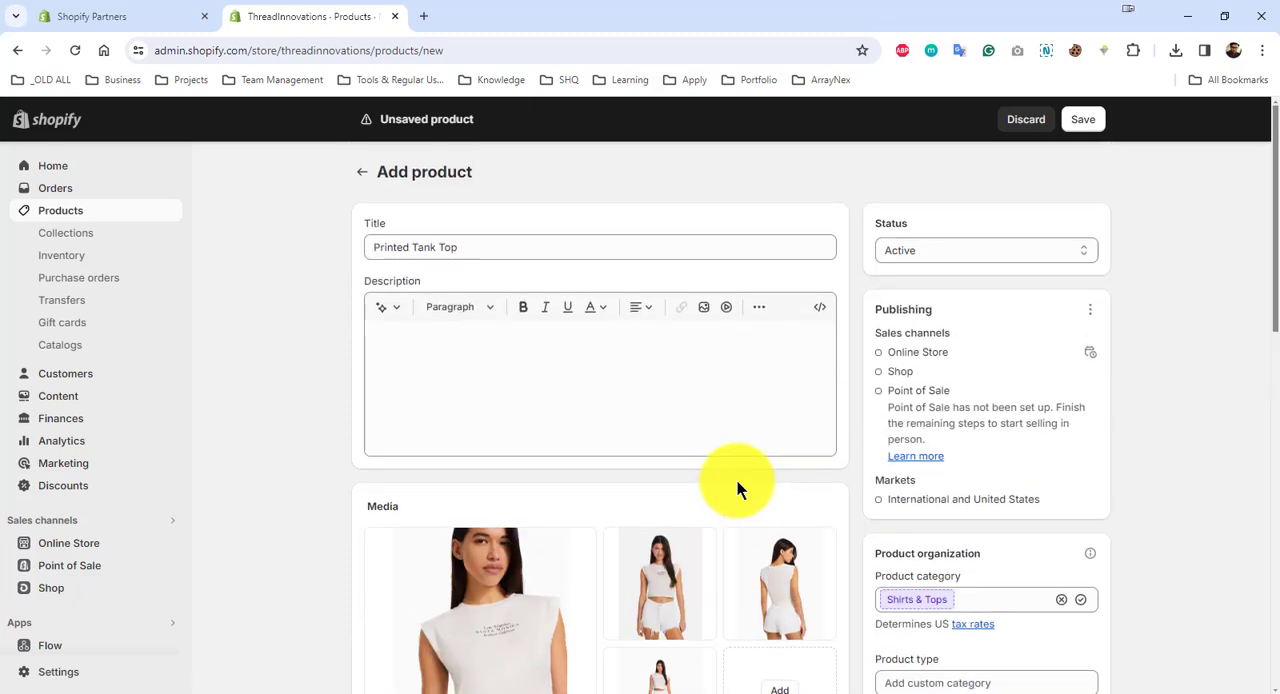
click(630, 379)
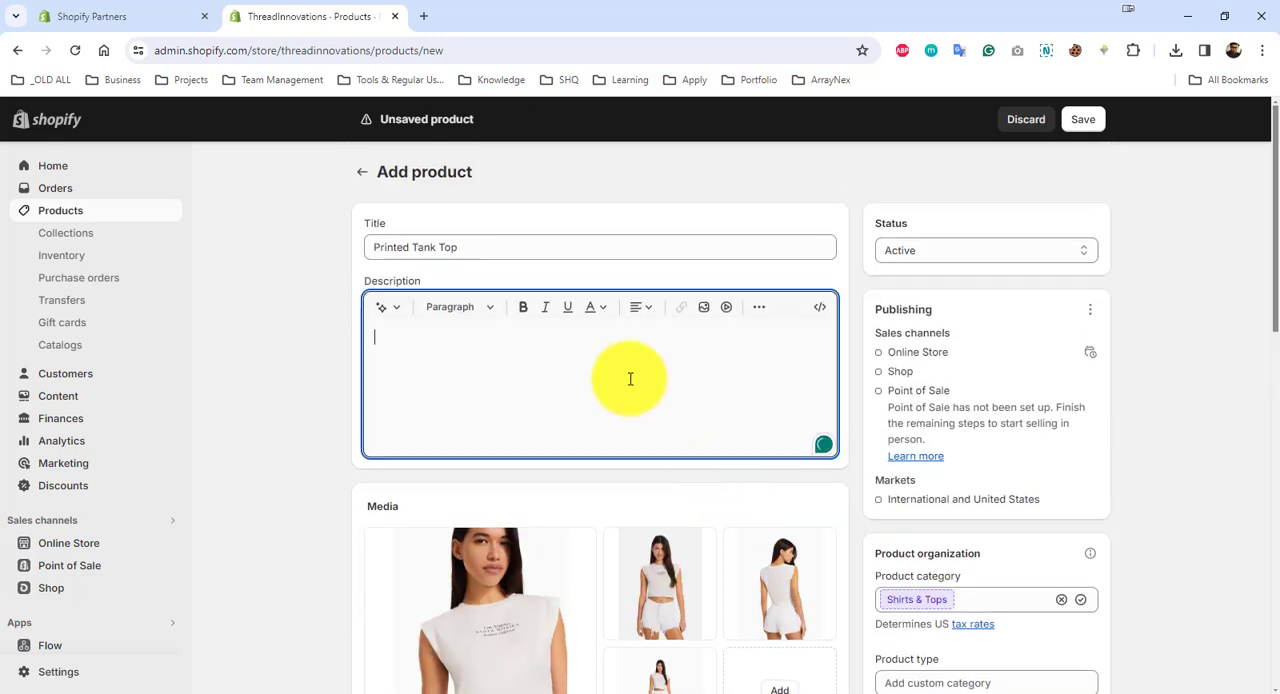
text(joson)
key(BackSpace)
key(BackSpace)
key(BackSpace)
key(BackSpace)
key(BackSpace)
Step: Open the product description generator and enter the product title Printed Tank Top as its features and keywords
click(382, 308)
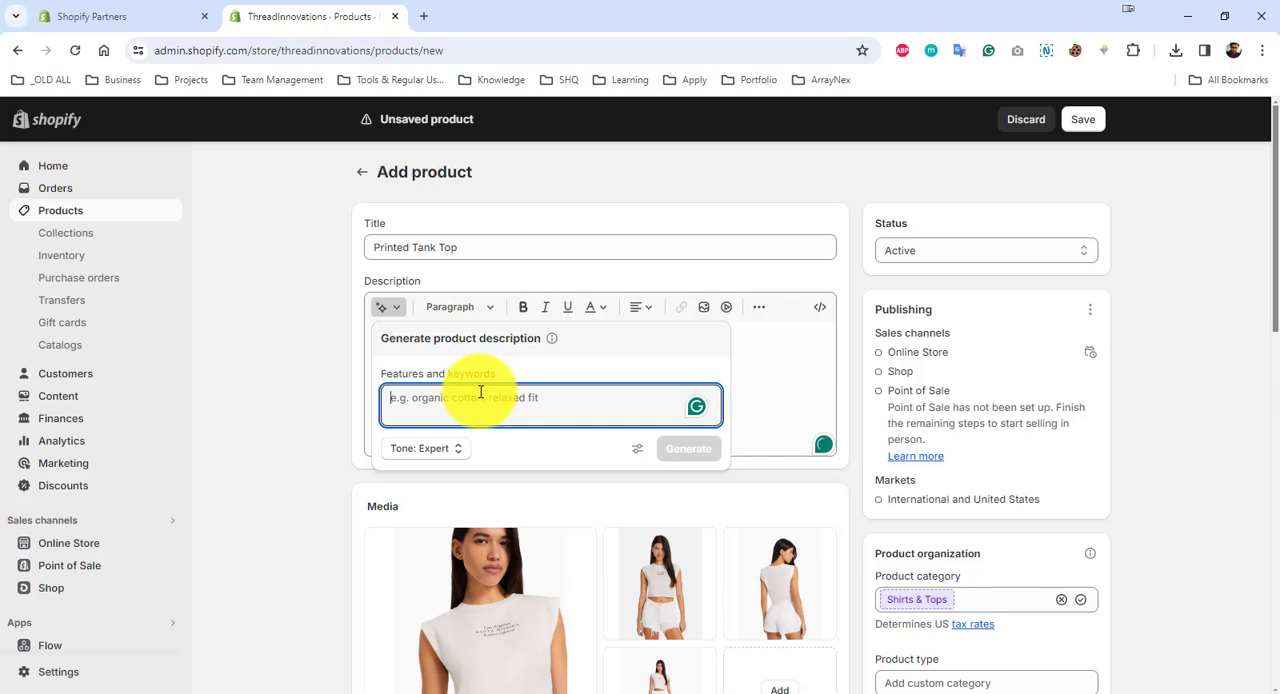
drag(458, 247, 352, 255)
key(ctrl+c)
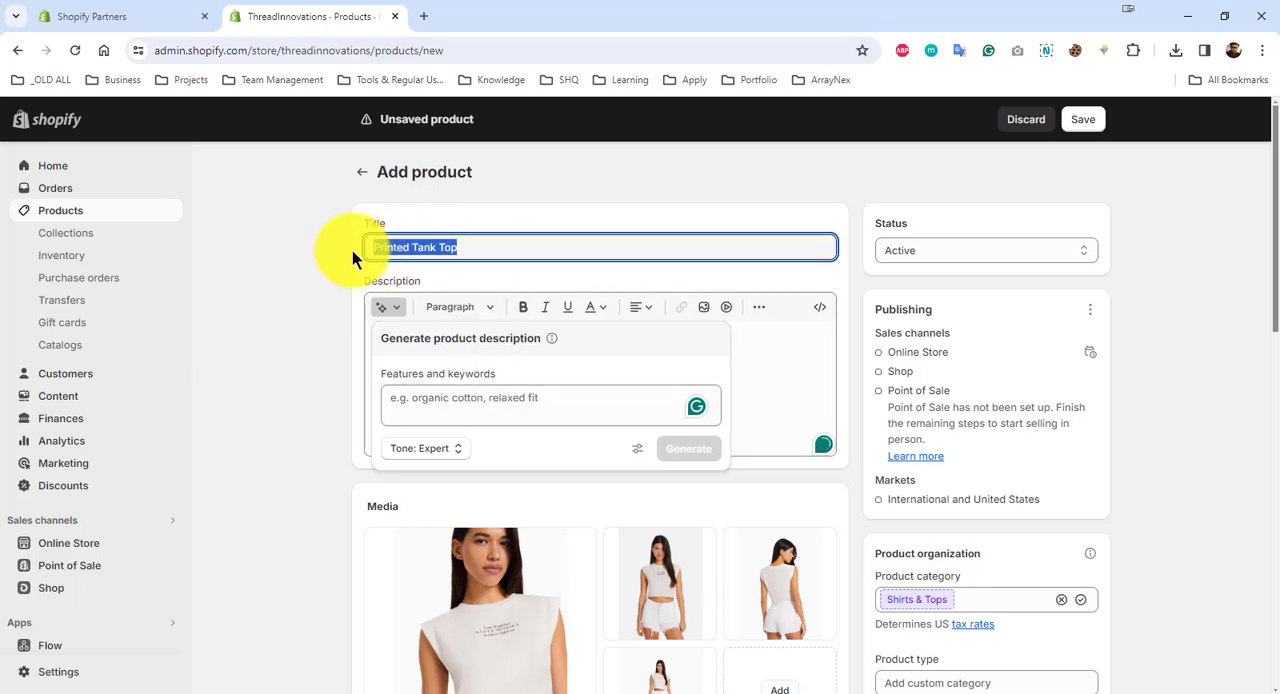
click(388, 308)
click(491, 400)
key(ctrl+v)
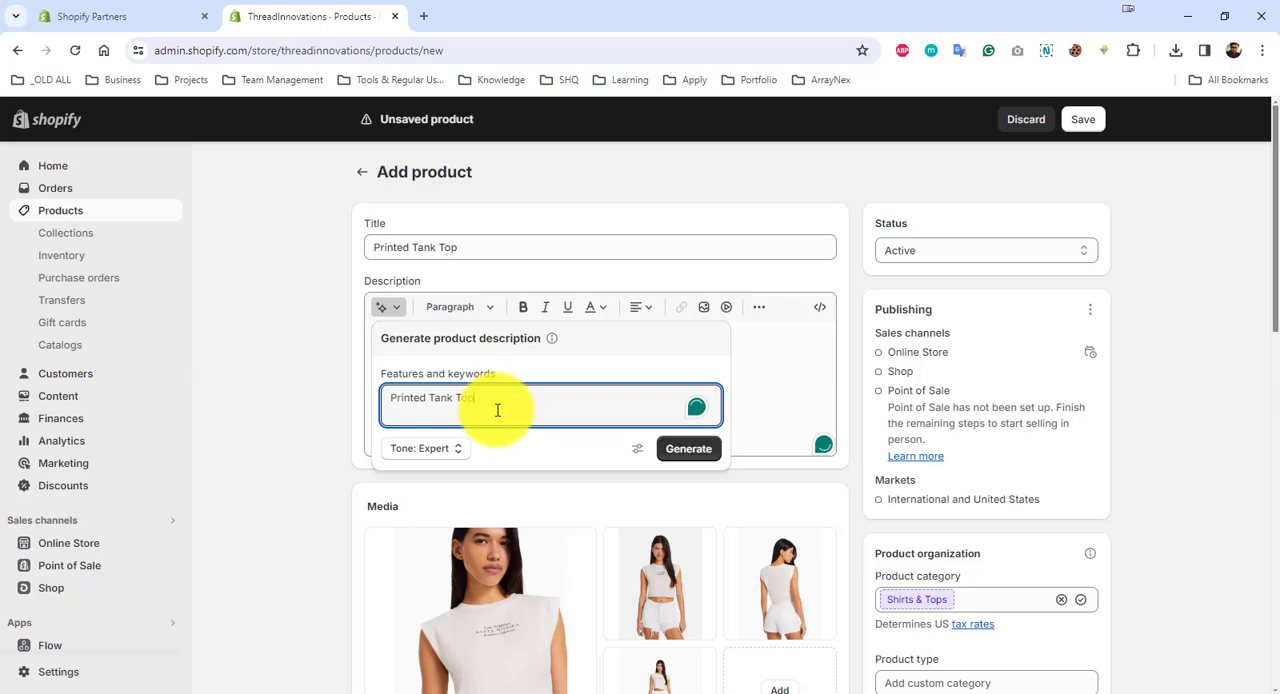
Step: Extend the description generator's keywords with ", composition 94% cotton & 6% elastan"
text(, composition 95)
key(BackSpace)
text(4 cot)
key(BackSpace)
key(BackSpace)
key(BackSpace)
text(% cotton & 6% elastan)
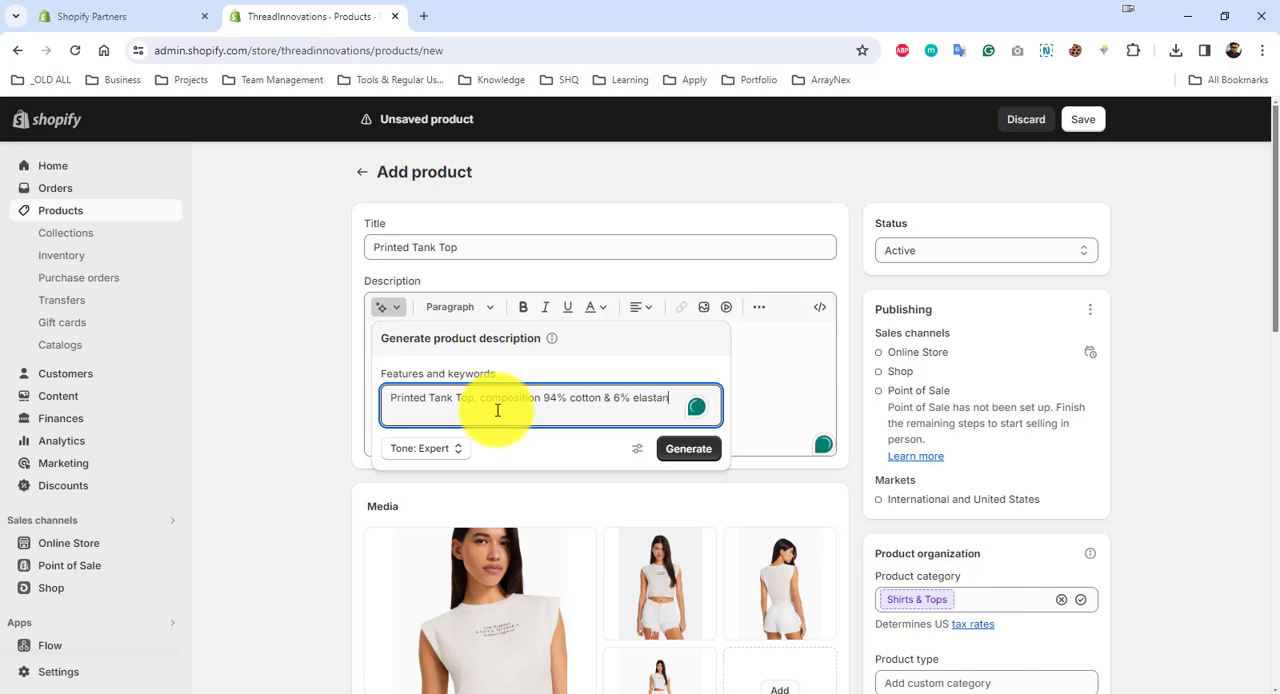
Step: Generate the product description from the keywords and keep the generated text
click(688, 448)
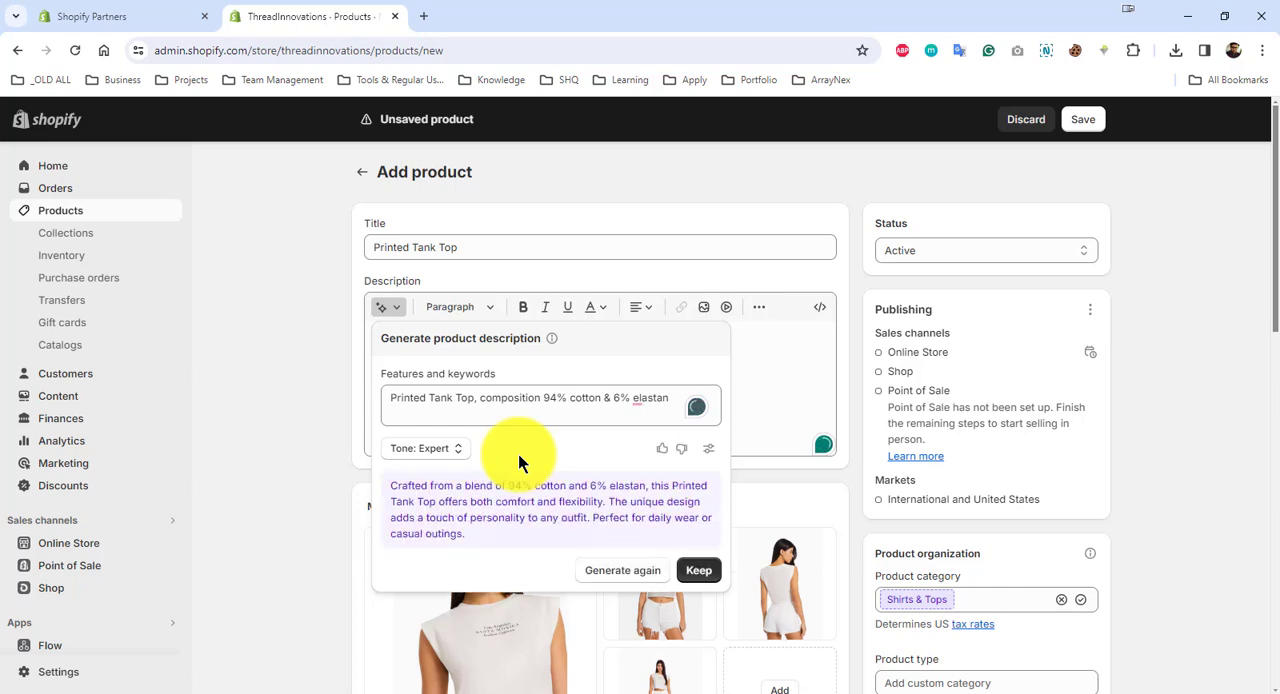
click(698, 572)
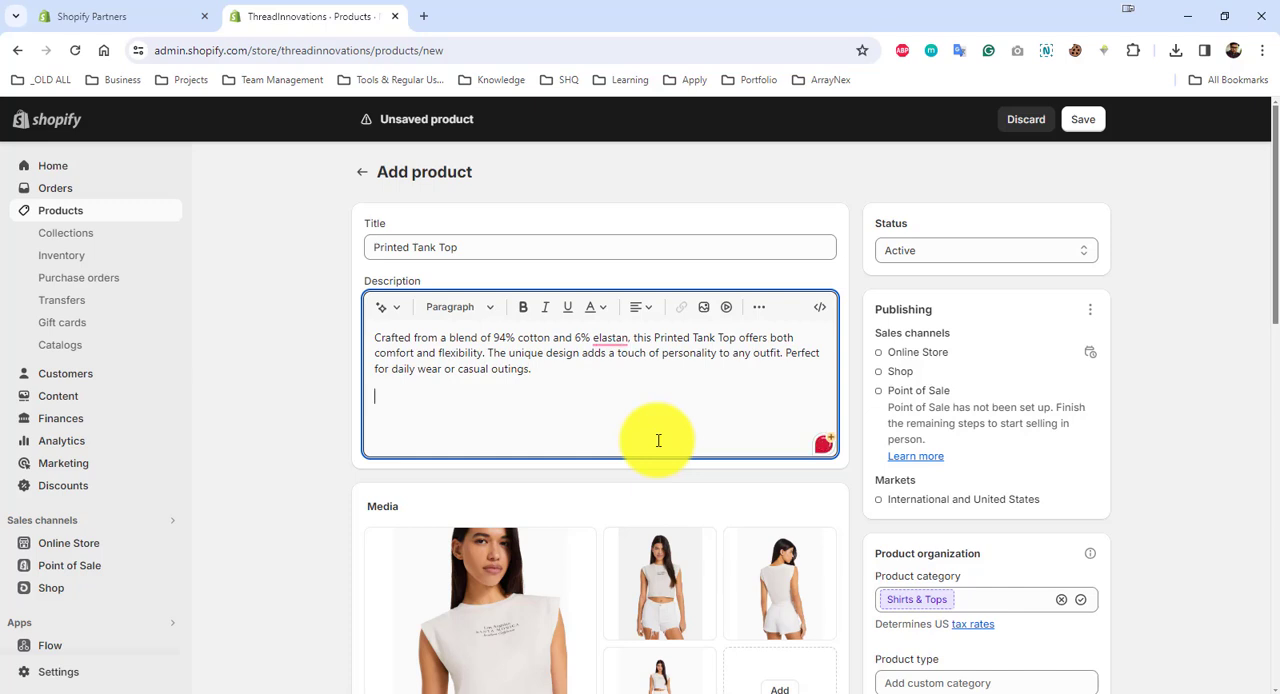
key(BackSpace)
key(BackSpace)
Step: Add a bulleted list below the description paragraph with the items "feature 1" and "feature 2"
click(759, 307)
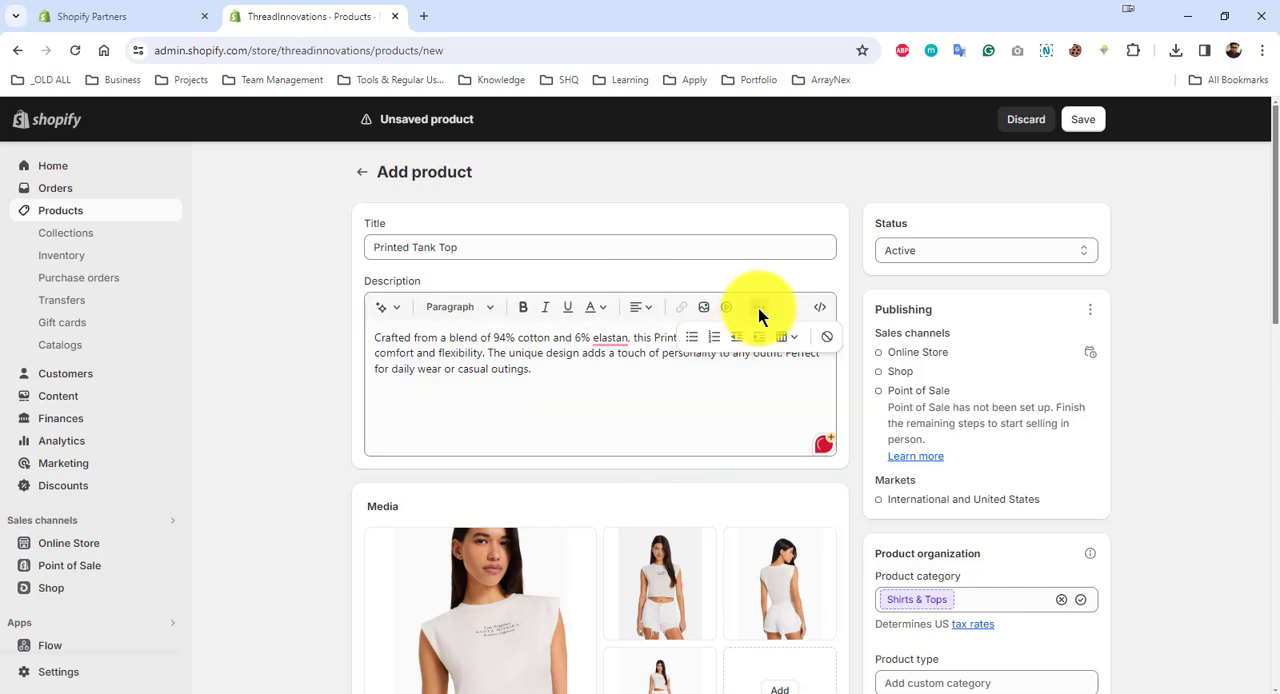
click(694, 340)
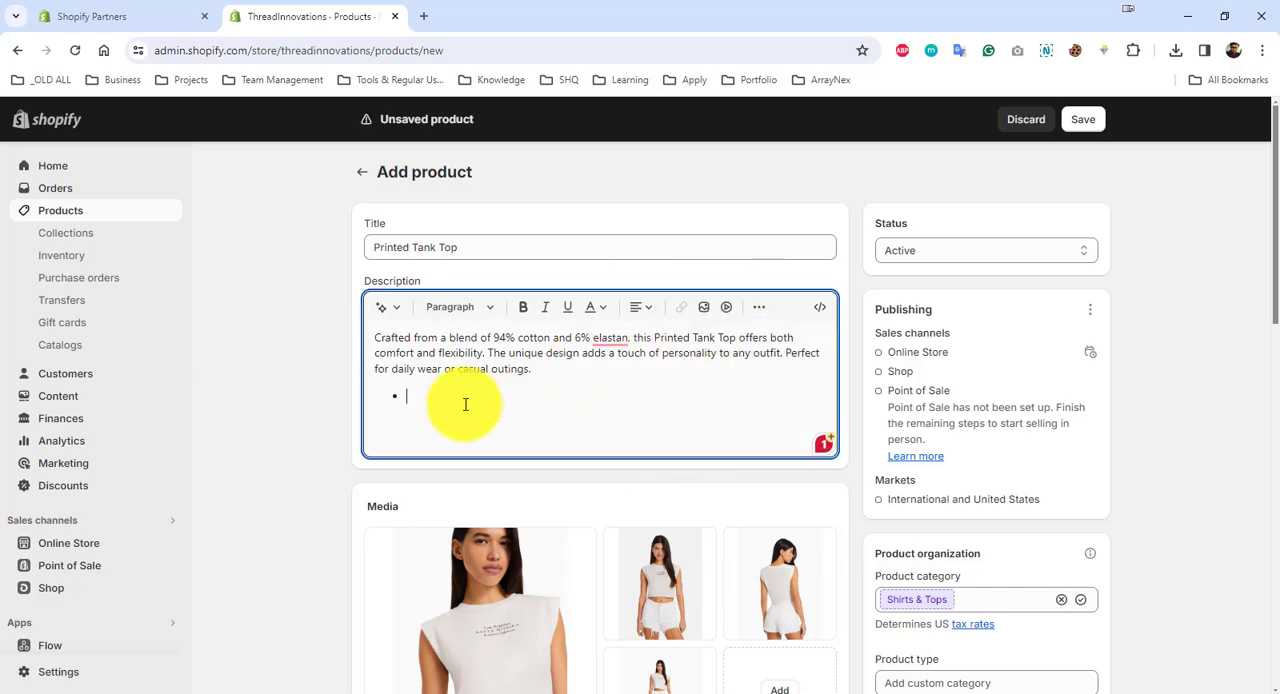
text(josd)
text(ature 2)
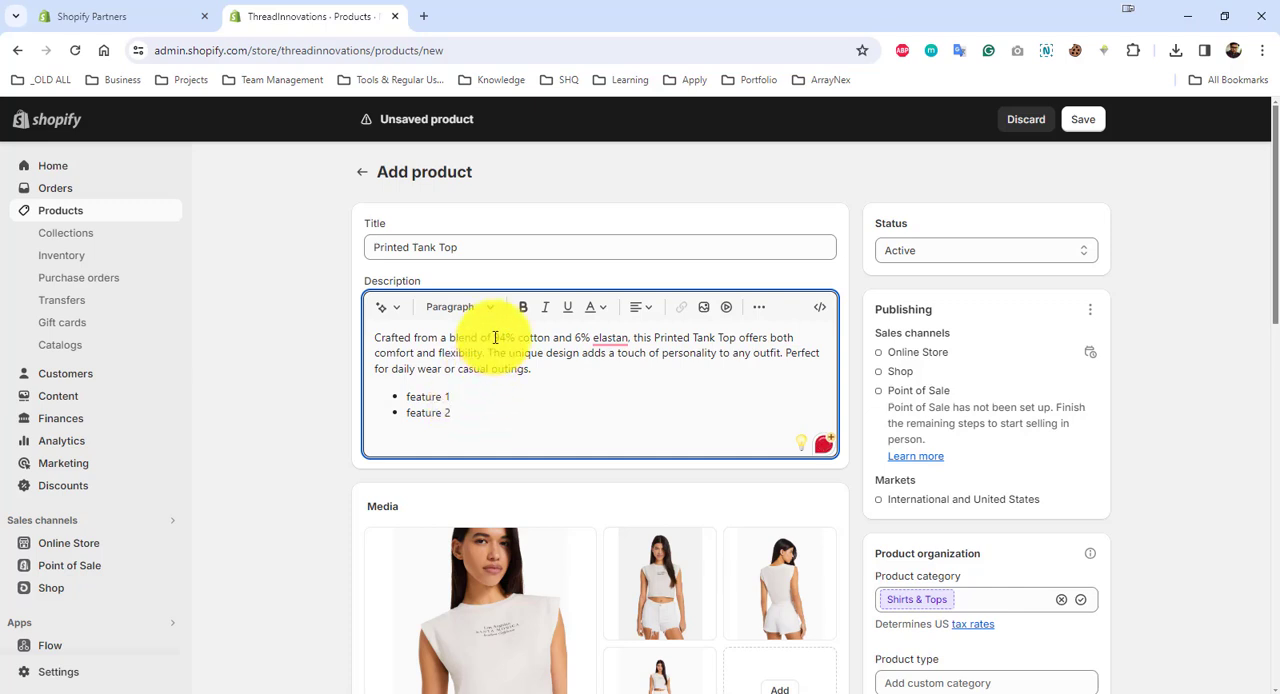
Step: Correct the misspelled word "elastan" in the description to "elastane" using the spelling suggestion
drag(494, 337, 624, 343)
click(609, 358)
mouse_move(614, 341)
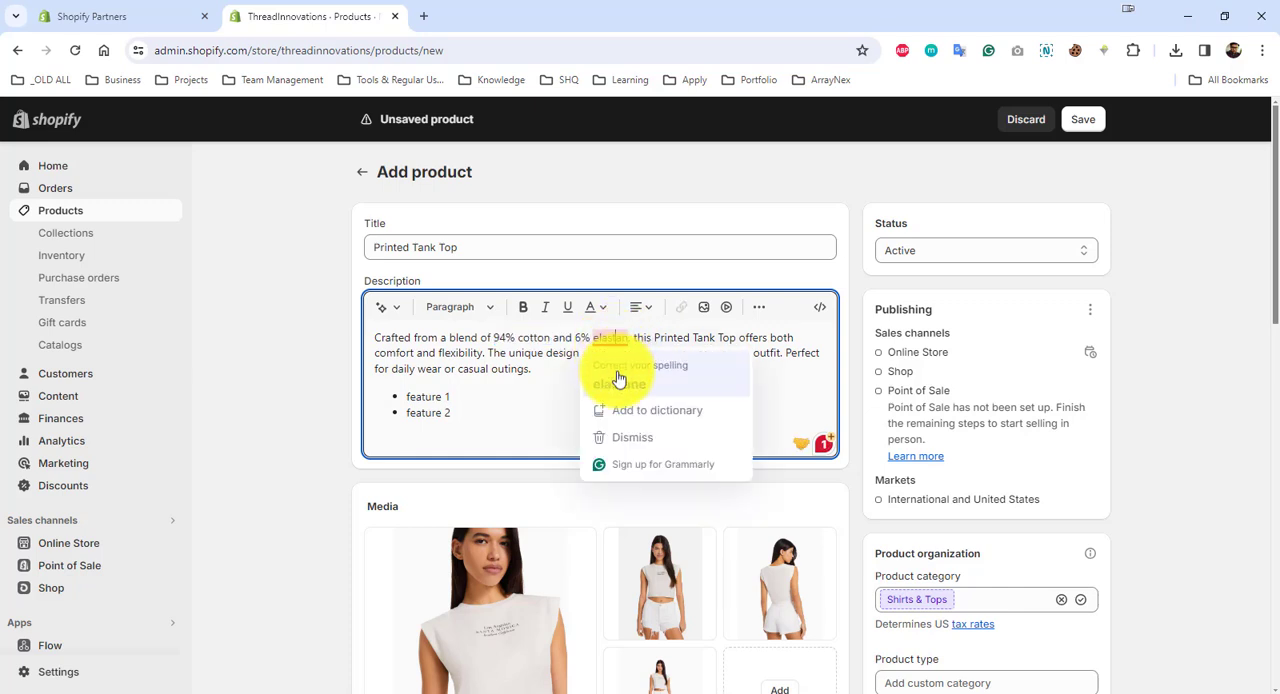
click(617, 381)
Step: Make the phrase "94% cotton and 6% elastane," in the description bold
drag(493, 337, 636, 338)
click(523, 307)
click(551, 371)
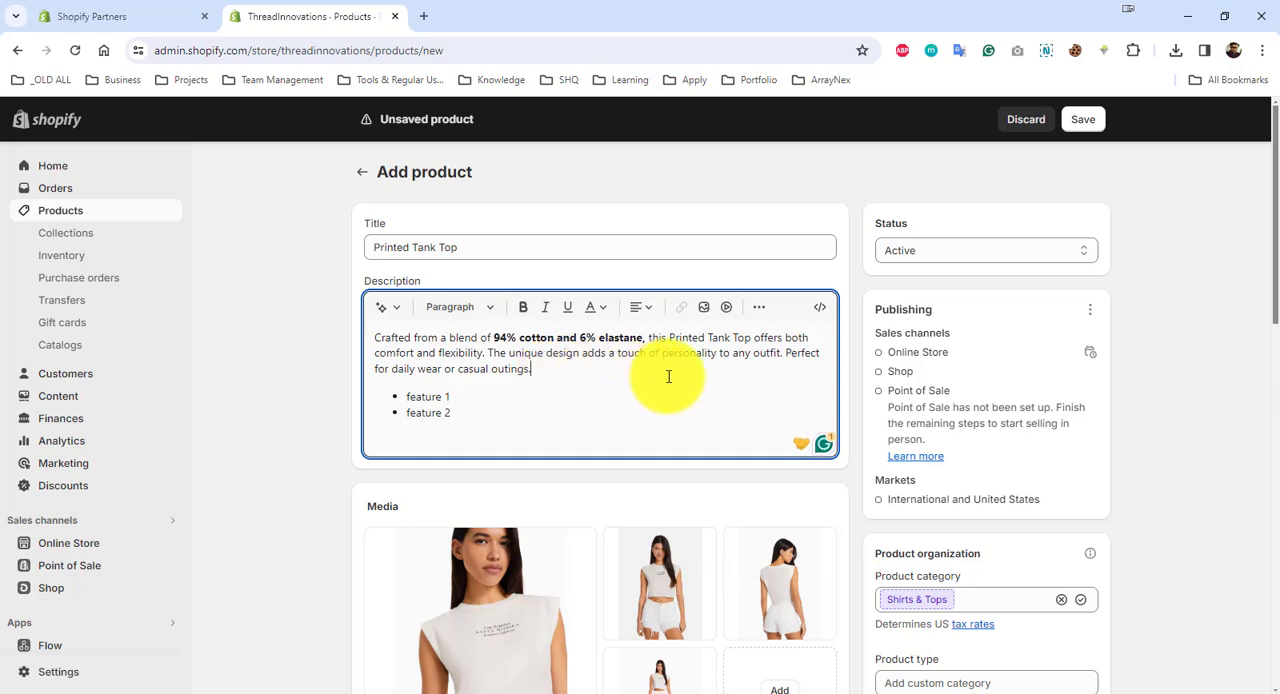
Step: Change the text color of "personality to any outfit" in the description to blue
drag(660, 354, 766, 350)
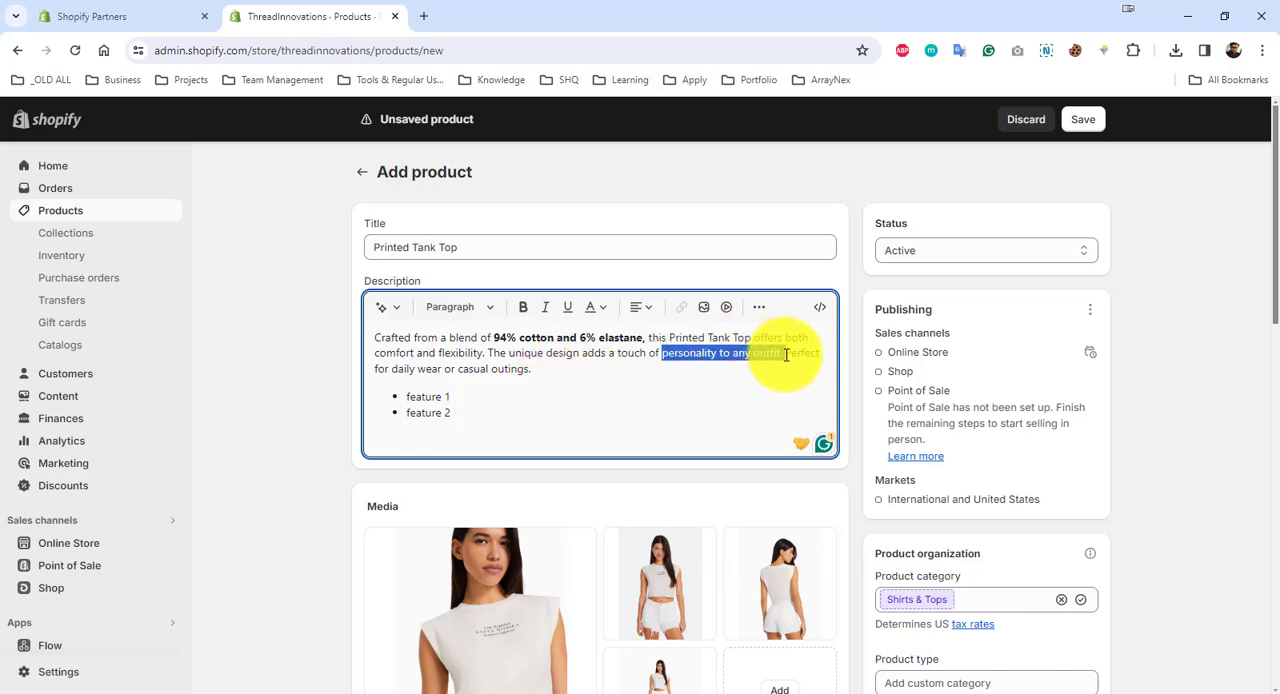
click(594, 307)
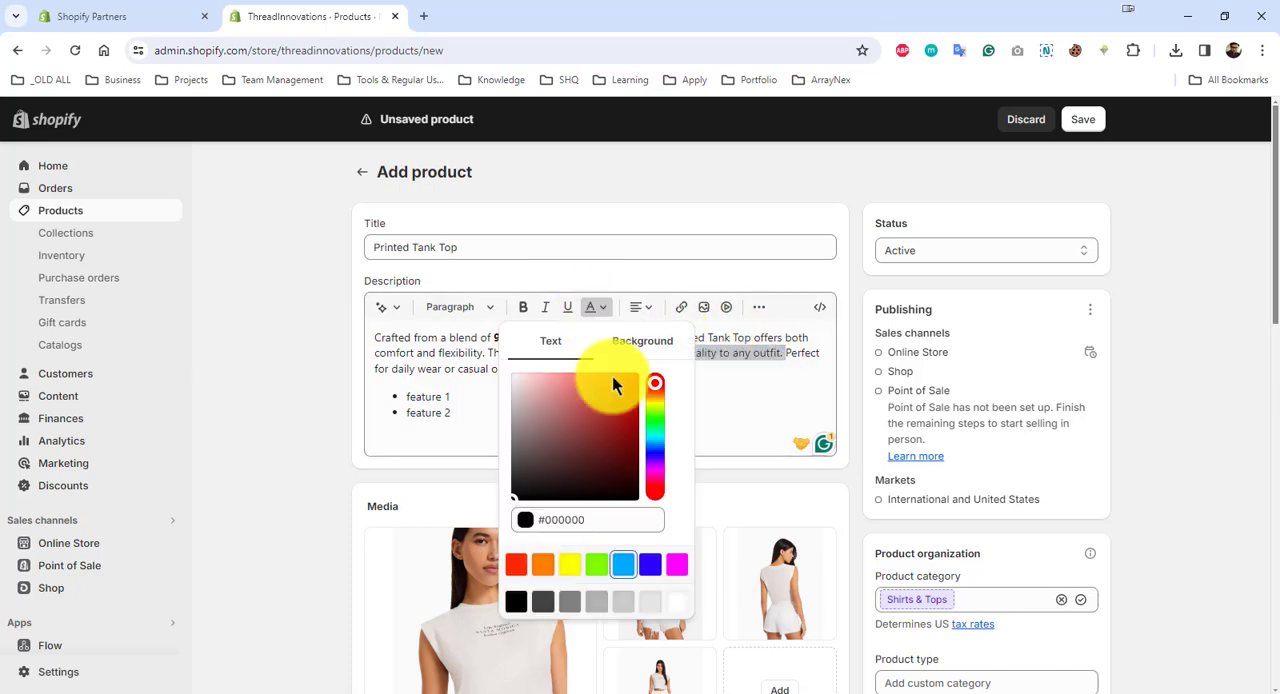
click(655, 566)
click(729, 431)
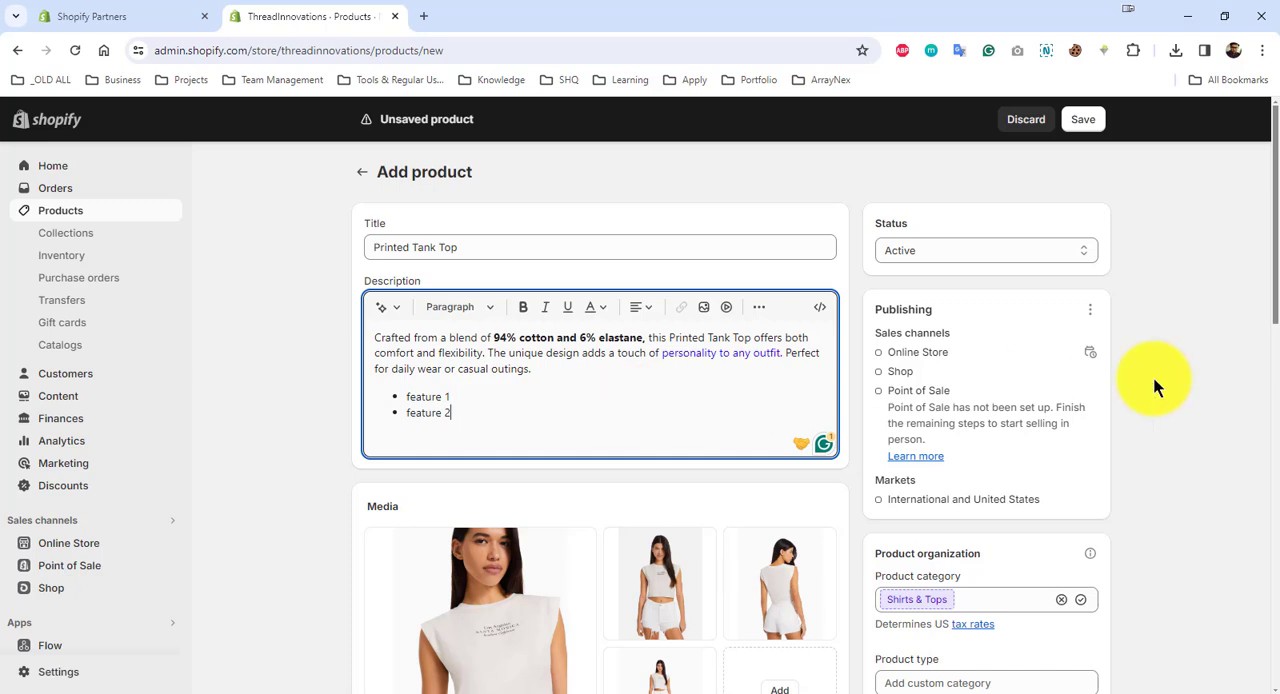
Step: Look over the product organization section and examine the available product category choices
scroll(1155, 385, down, 2)
scroll(1150, 388, down, 2)
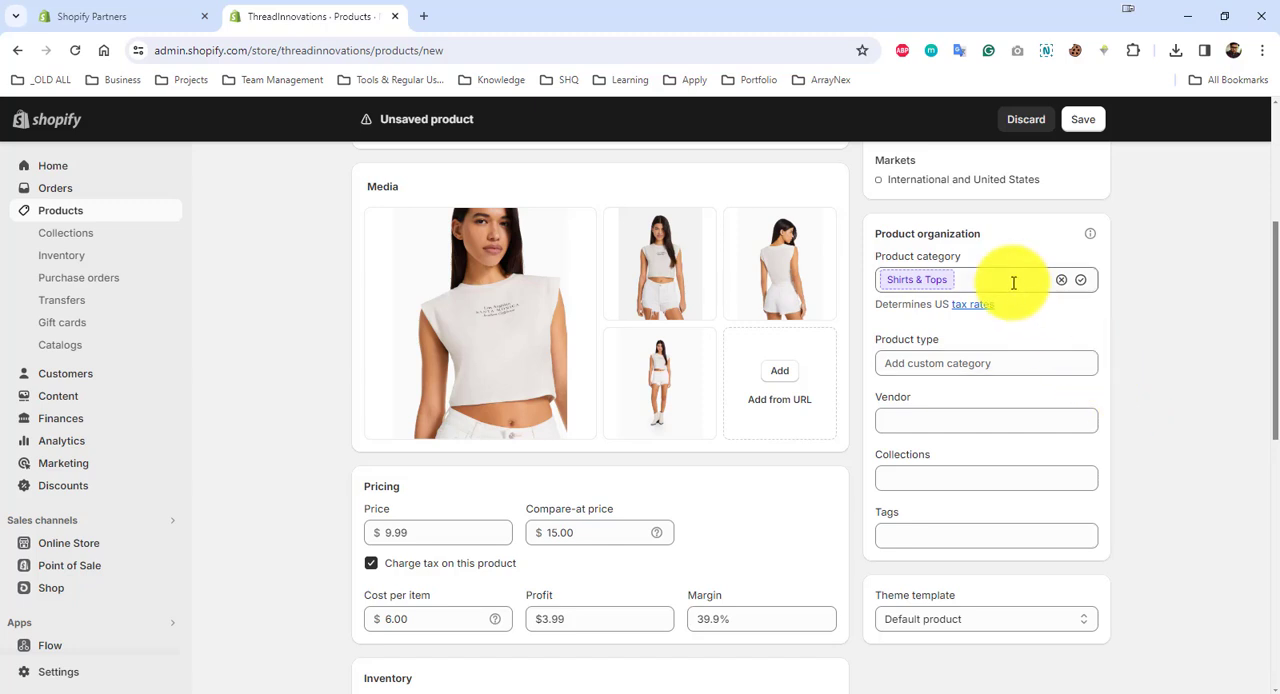
click(971, 285)
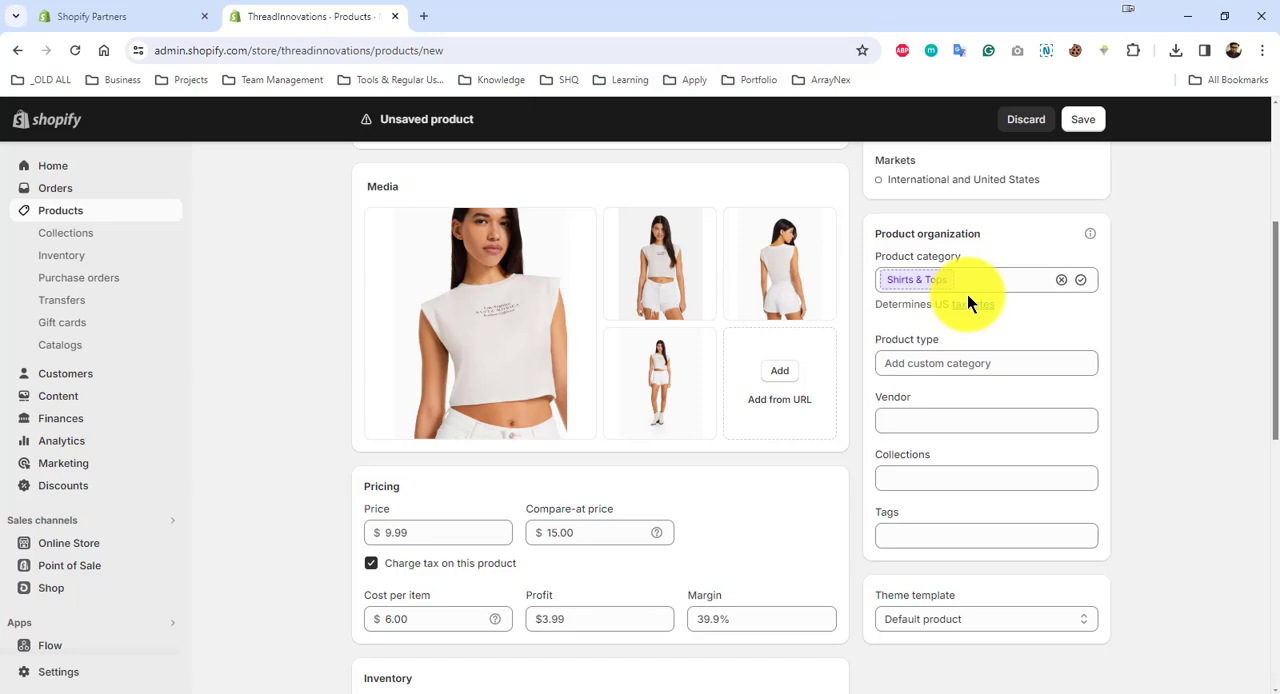
scroll(967, 294, up, 3)
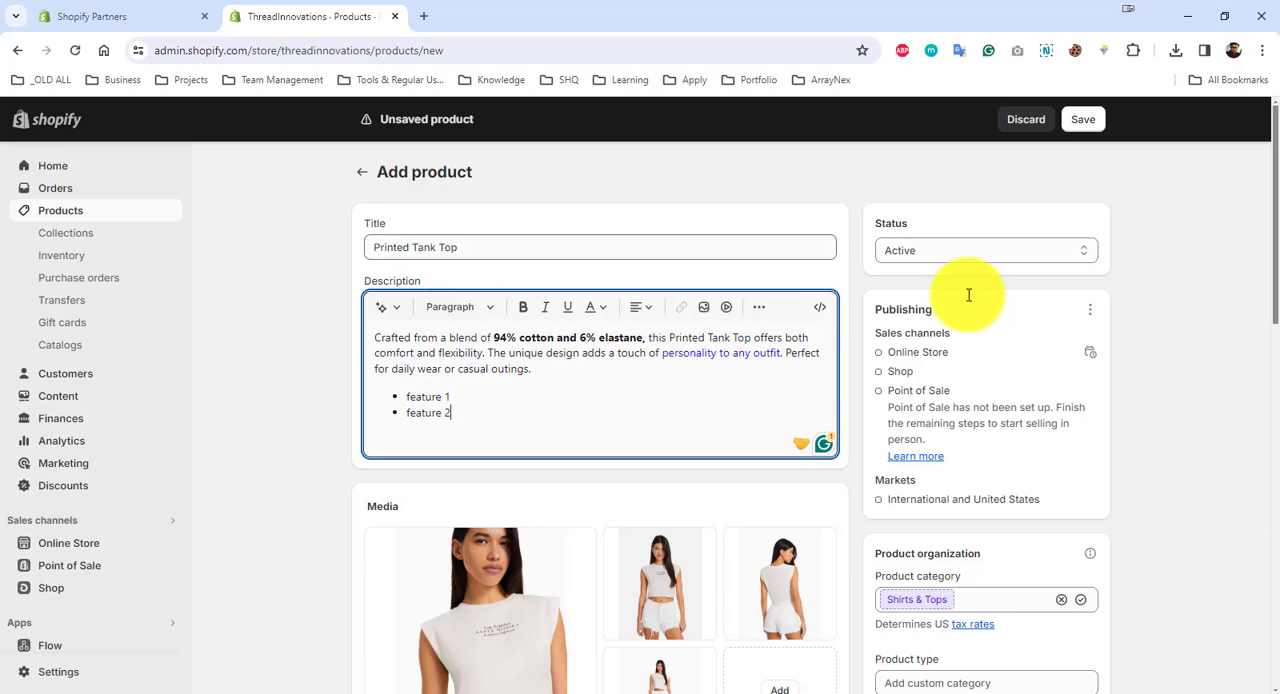
scroll(967, 294, down, 4)
scroll(969, 293, up, 1)
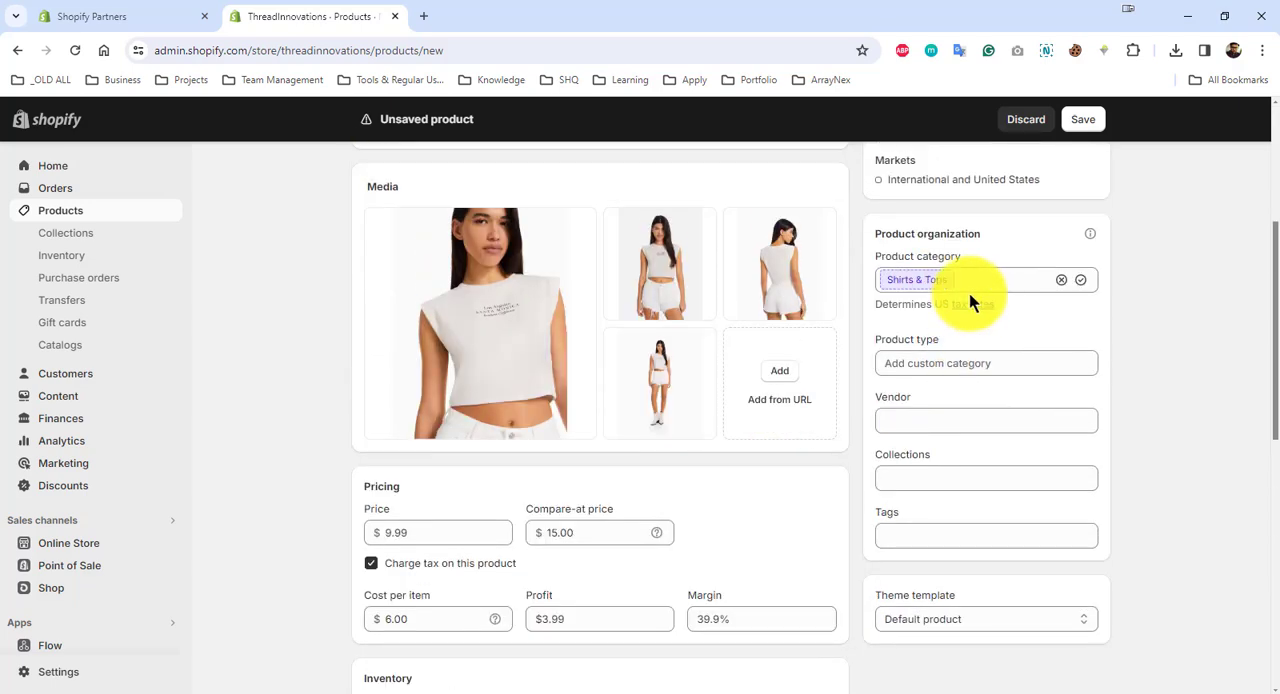
click(1005, 280)
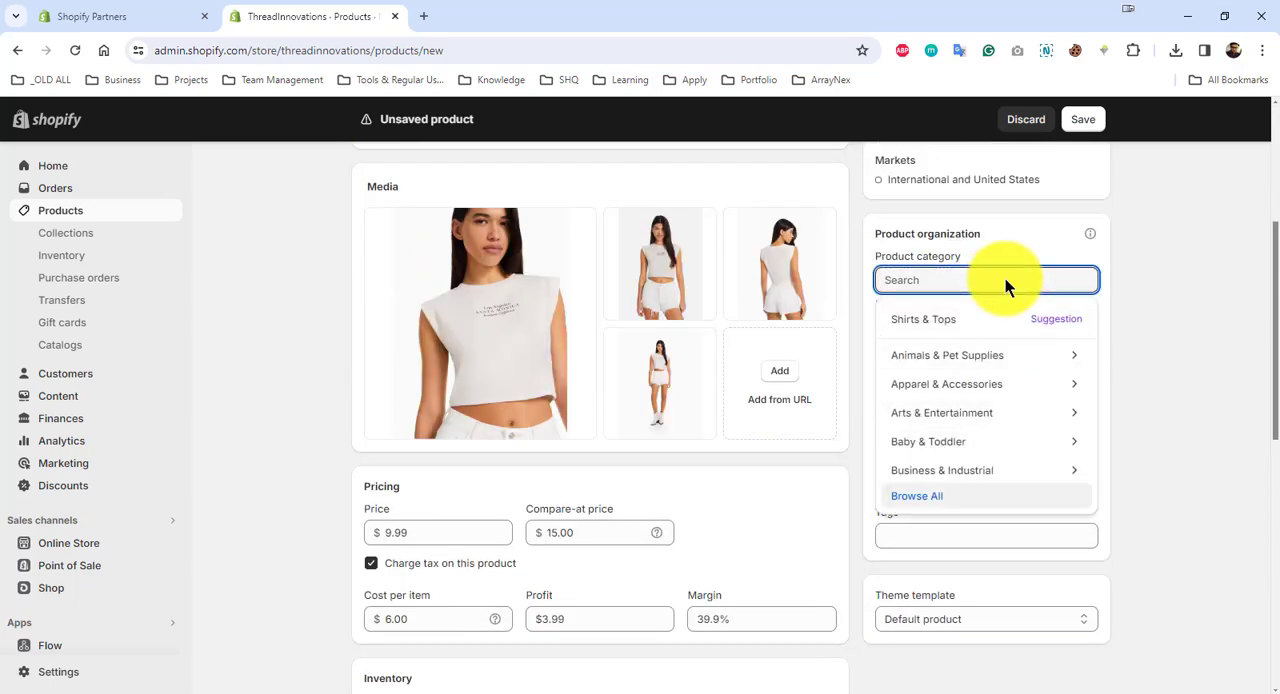
scroll(1006, 283, down, 2)
scroll(1006, 277, up, 2)
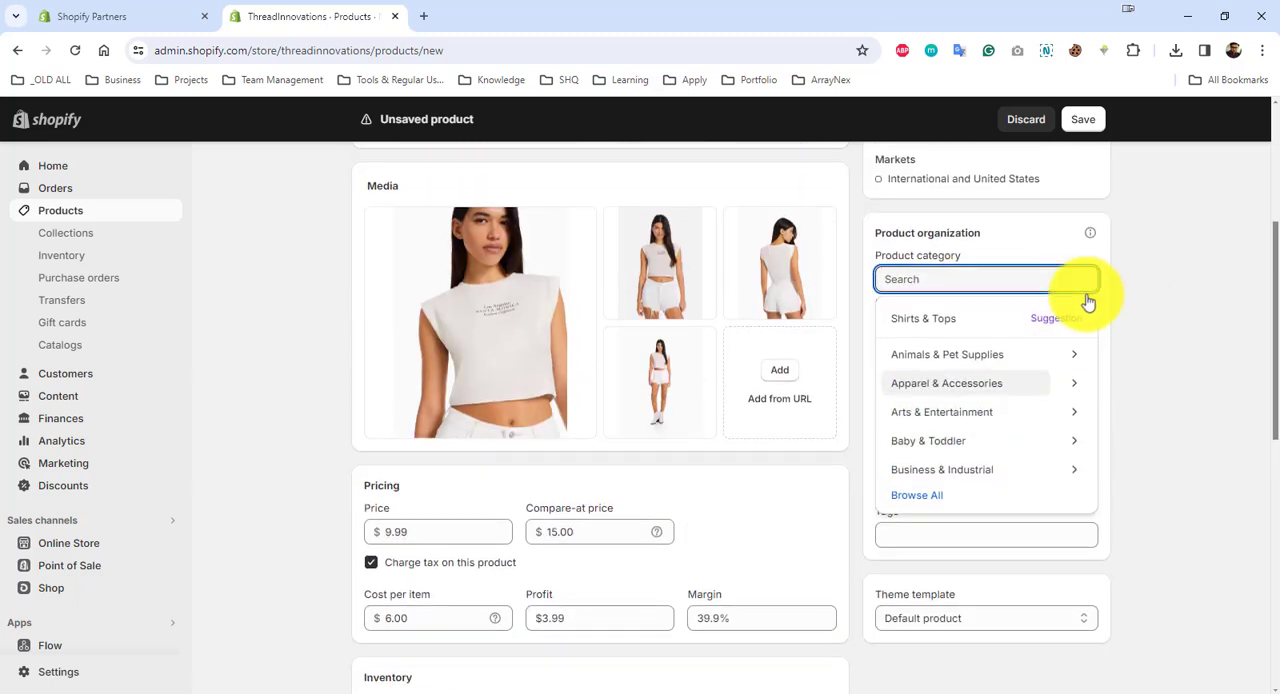
click(1192, 320)
Step: Set the product type to Tops
click(1000, 363)
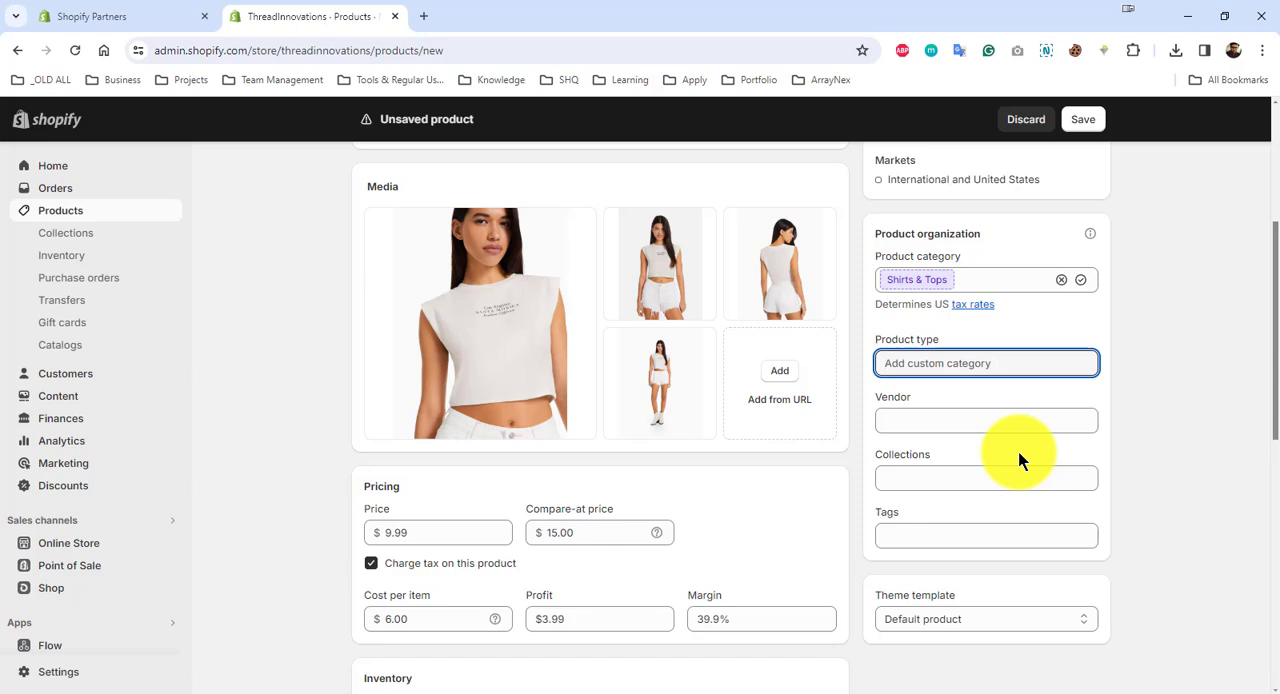
text(Tops)
click(1000, 425)
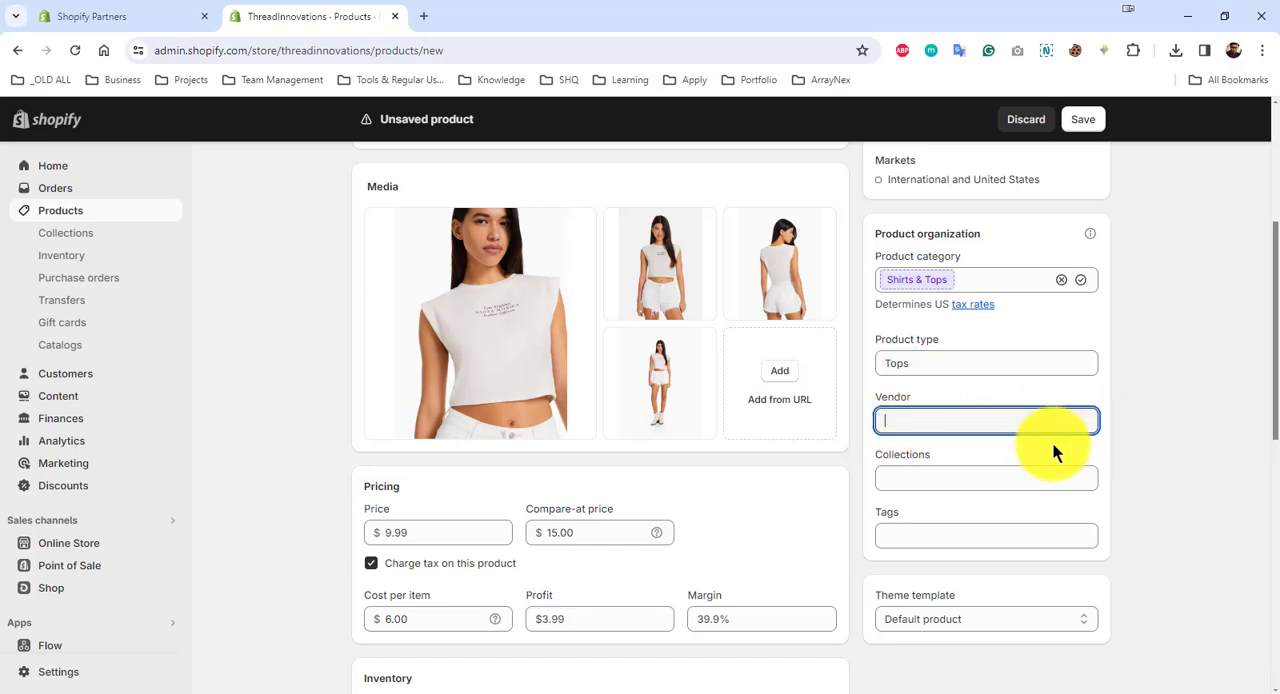
text(Vongu)
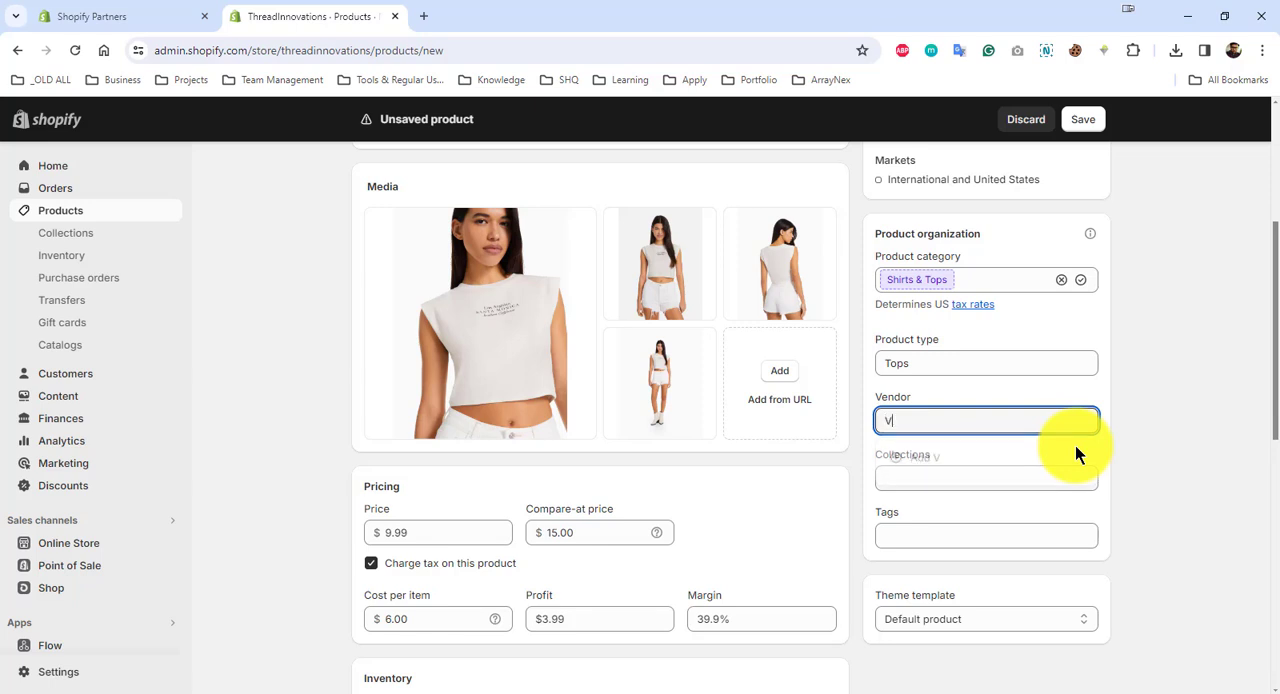
key(BackSpace)
key(BackSpace)
key(BackSpace)
key(BackSpace)
key(BackSpace)
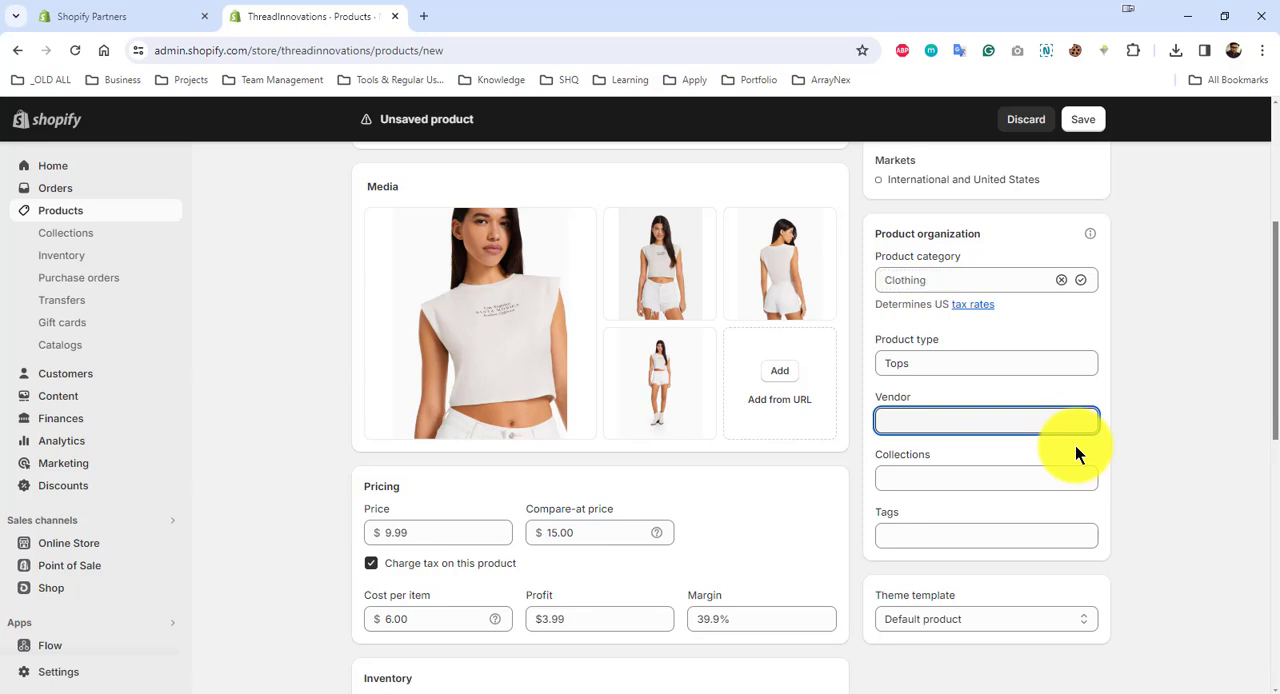
Step: Add "ABC Fahsion" as the product's vendor
text(AbC)
key(BackSpace)
key(BackSpace)
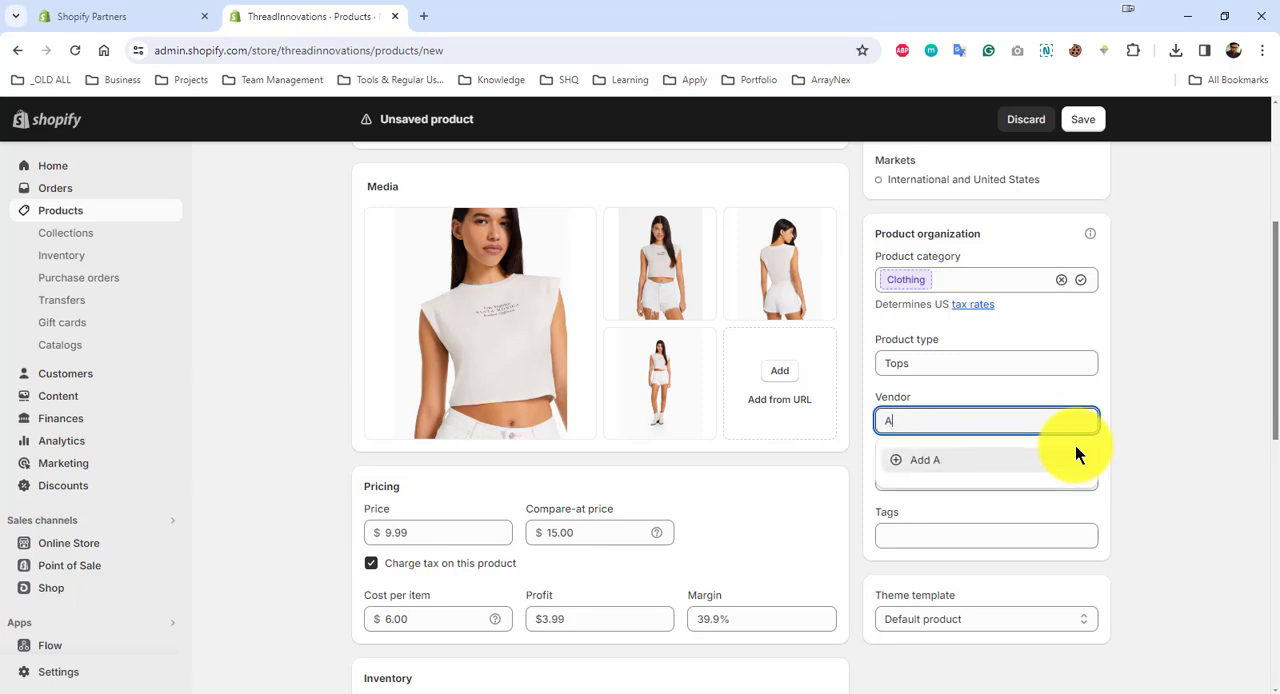
text(BC Fahsion)
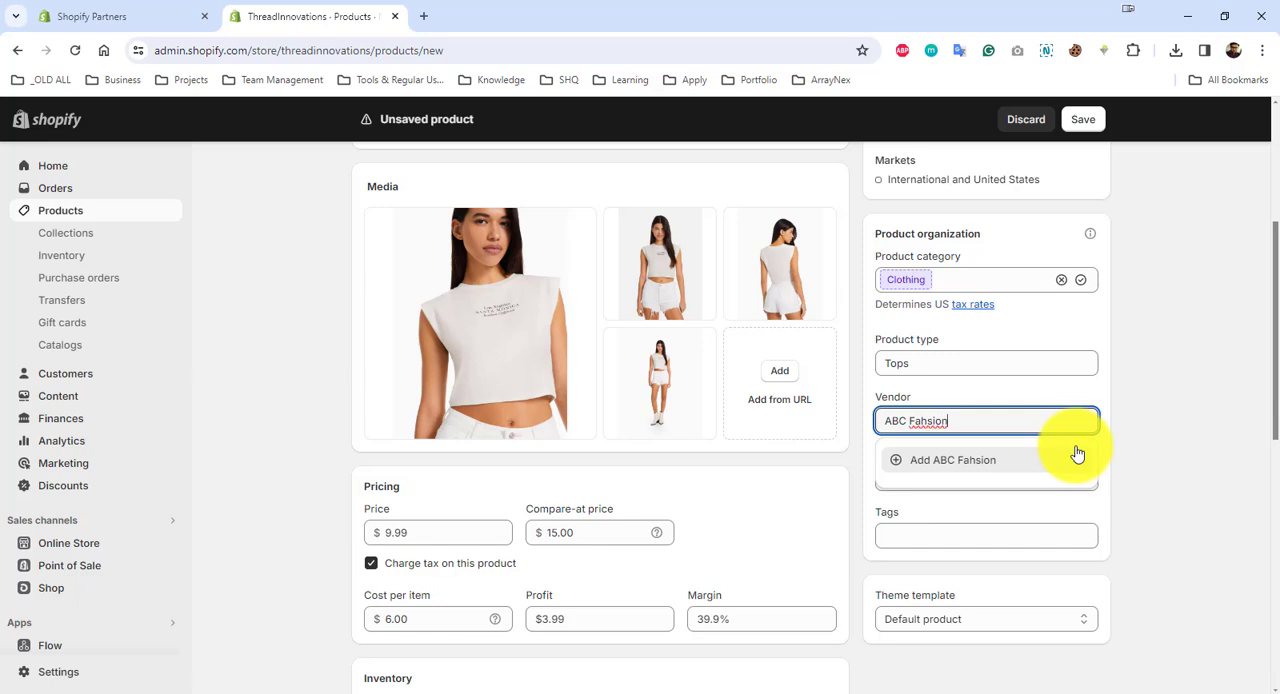
click(1006, 463)
Step: Correct the vendor name to ABC Fashion and add it as the product's vendor
double_click(934, 420)
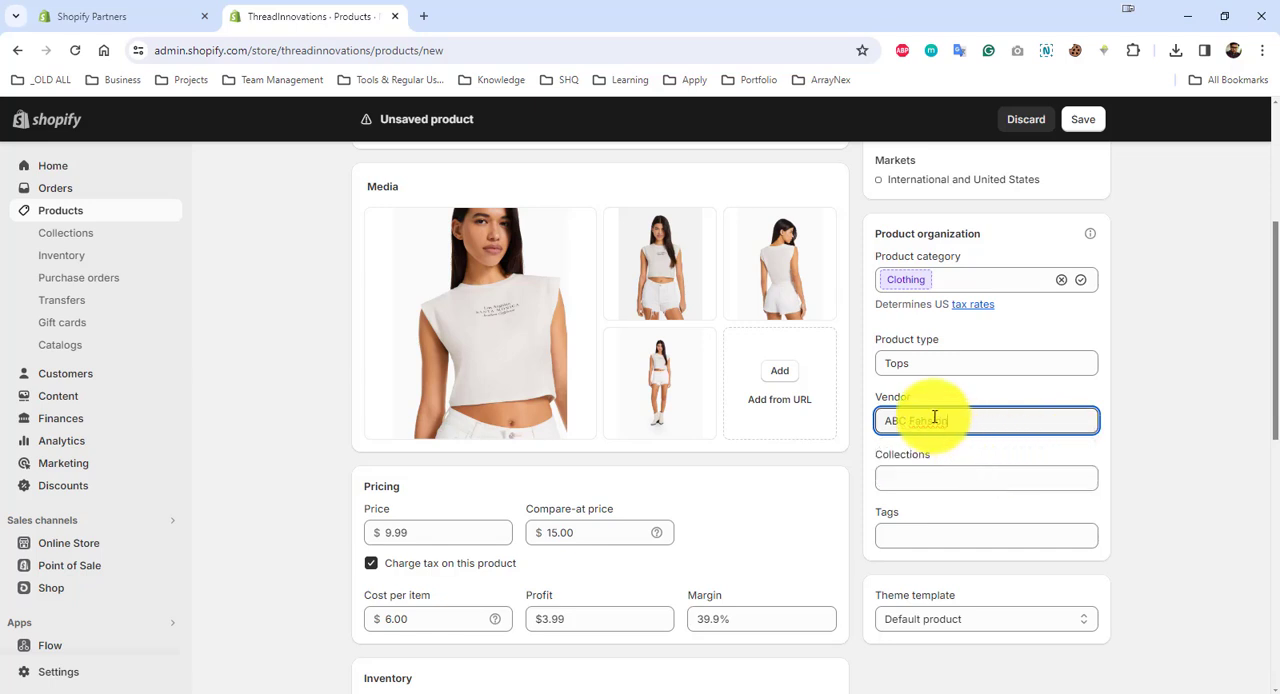
triple_click(934, 419)
double_click(945, 420)
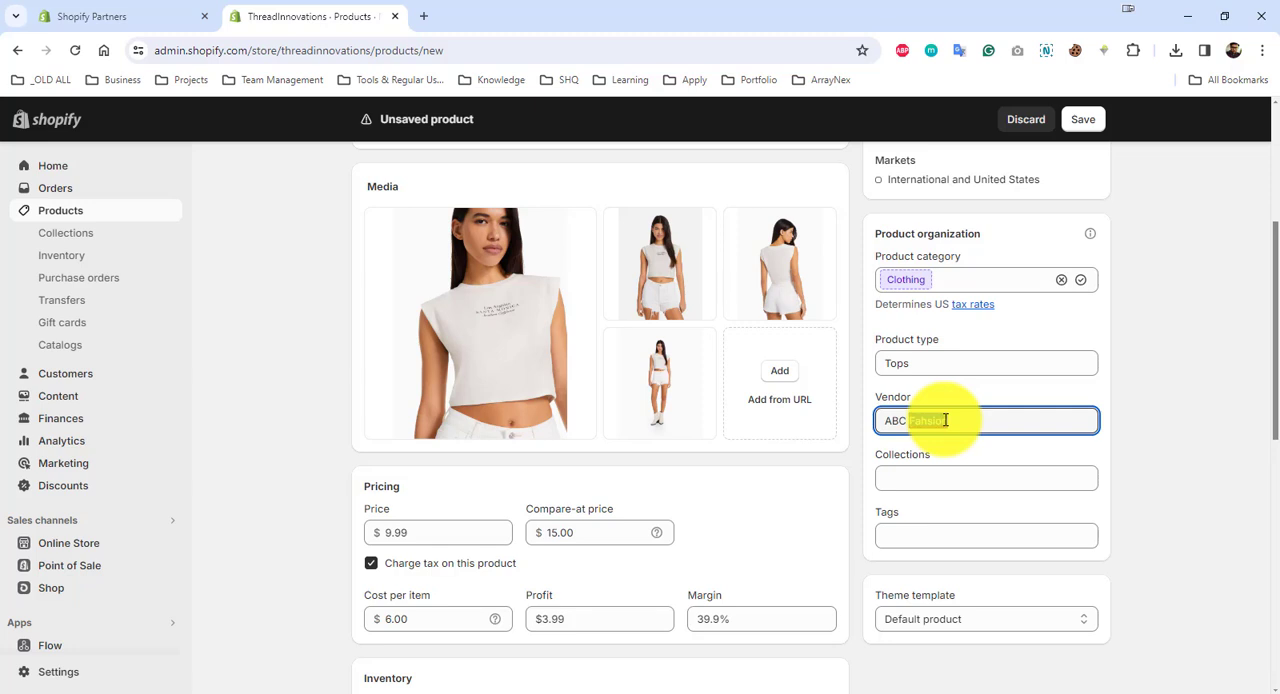
text(Fashion)
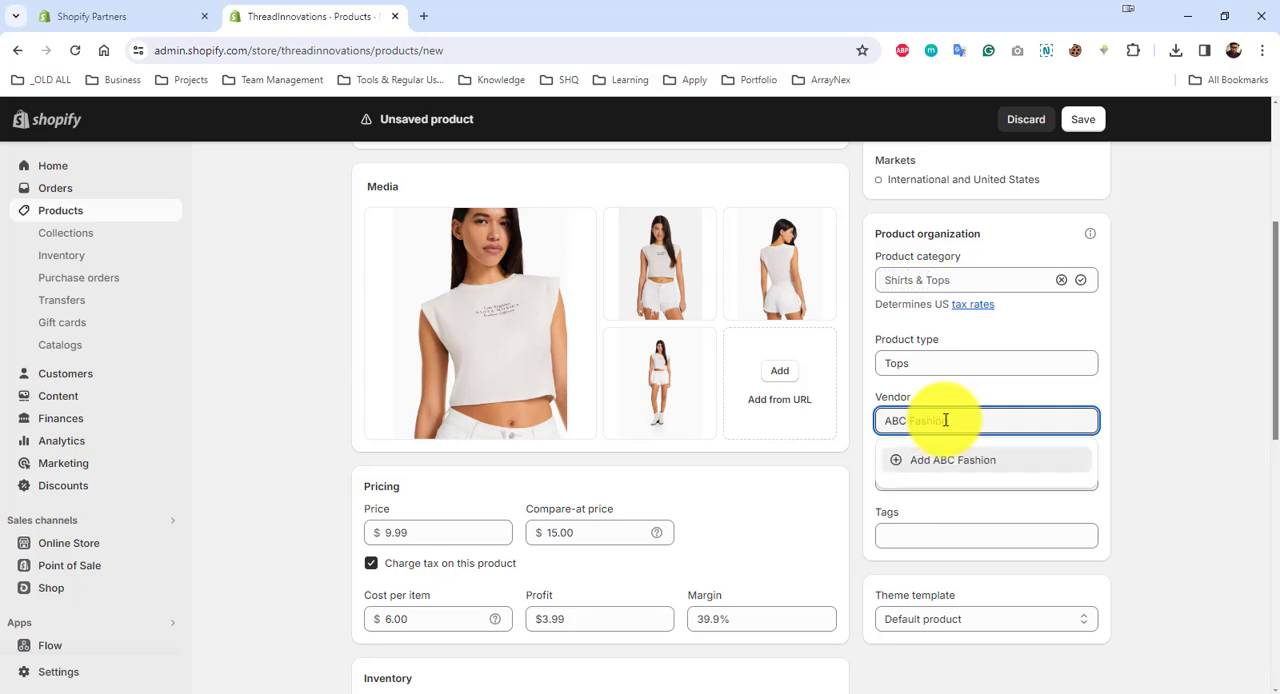
click(968, 461)
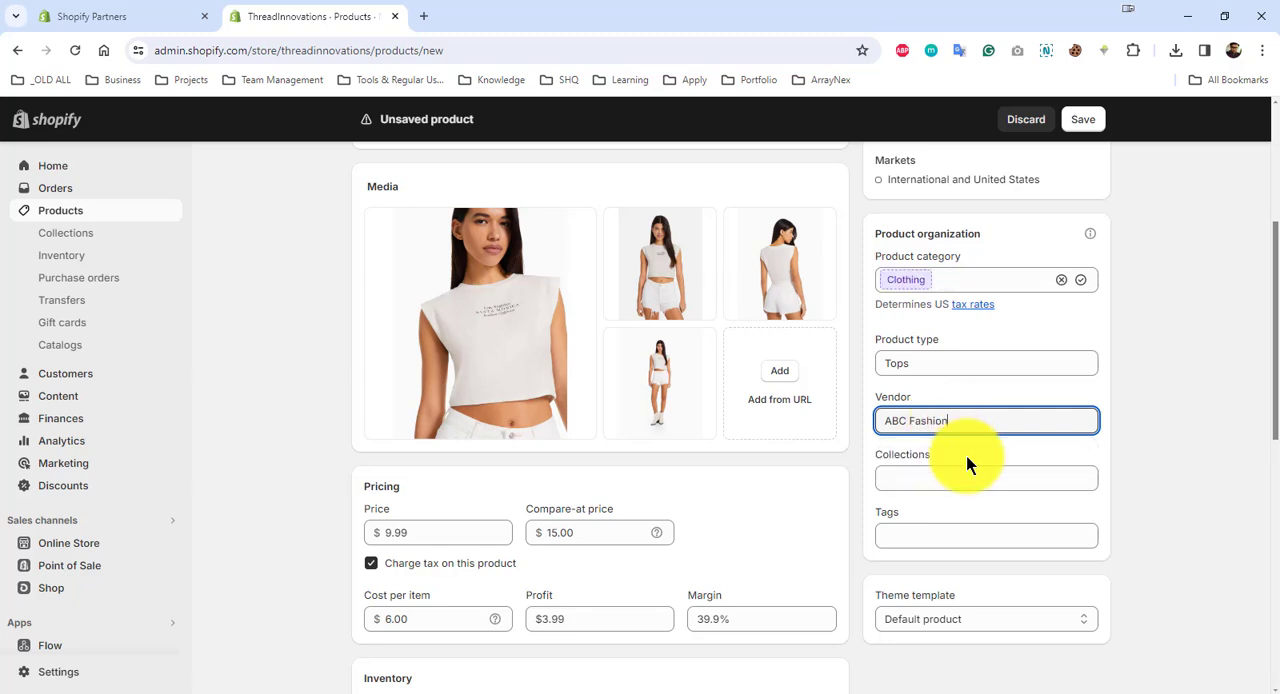
click(1194, 378)
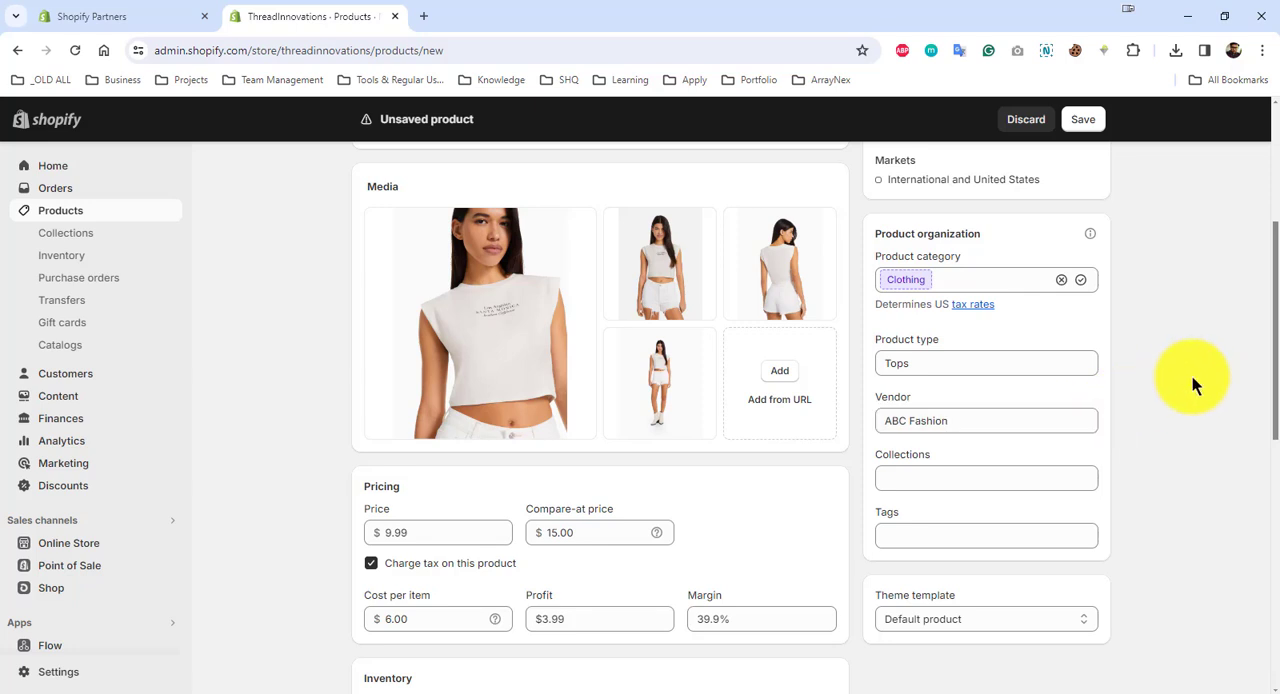
Step: Add the product to the Home page collection
click(945, 480)
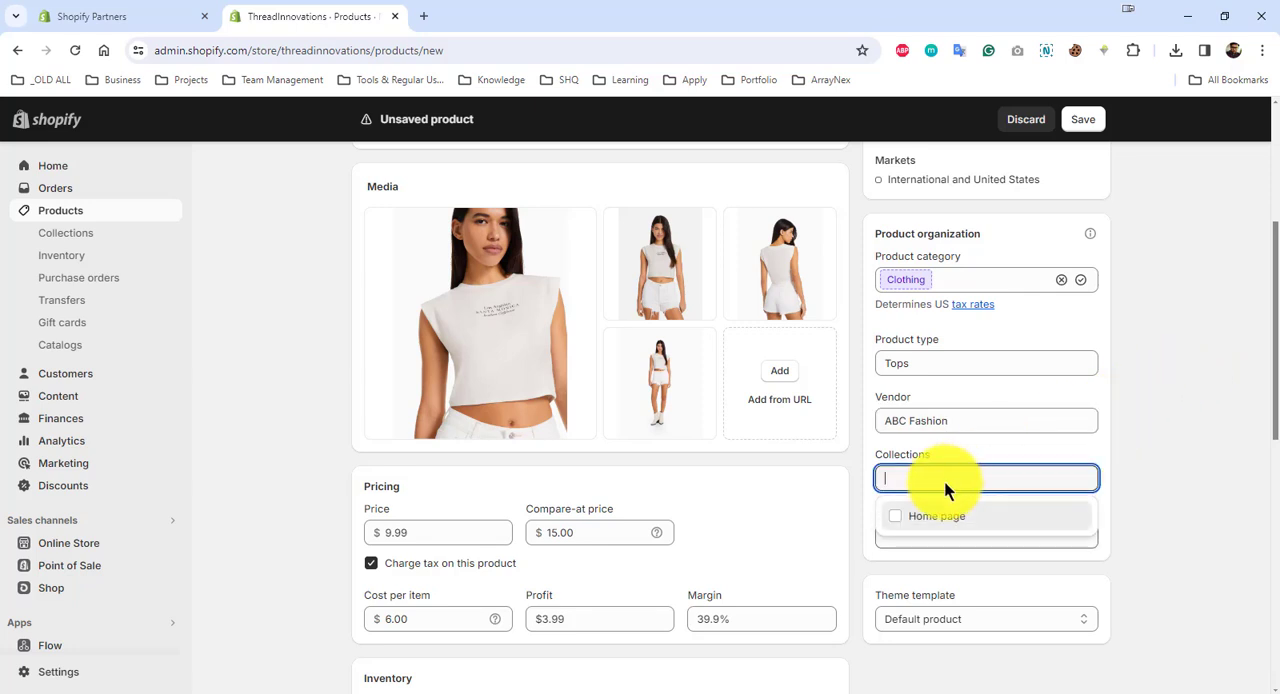
click(903, 516)
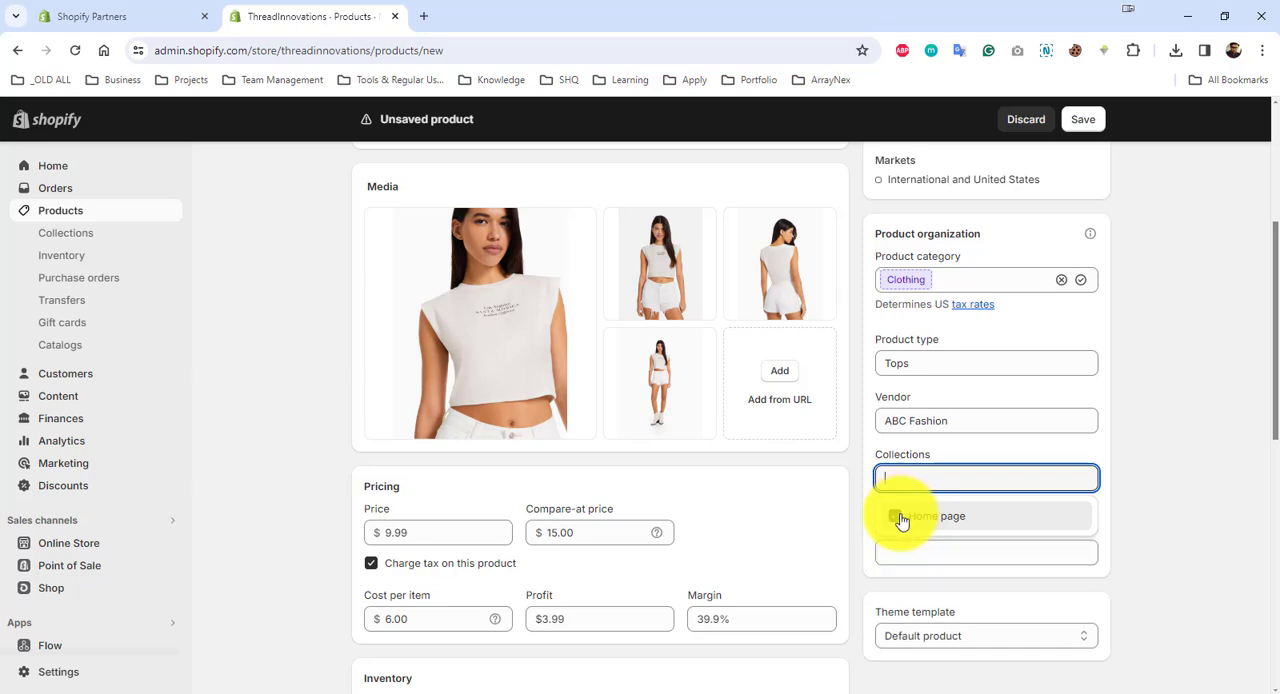
click(1169, 452)
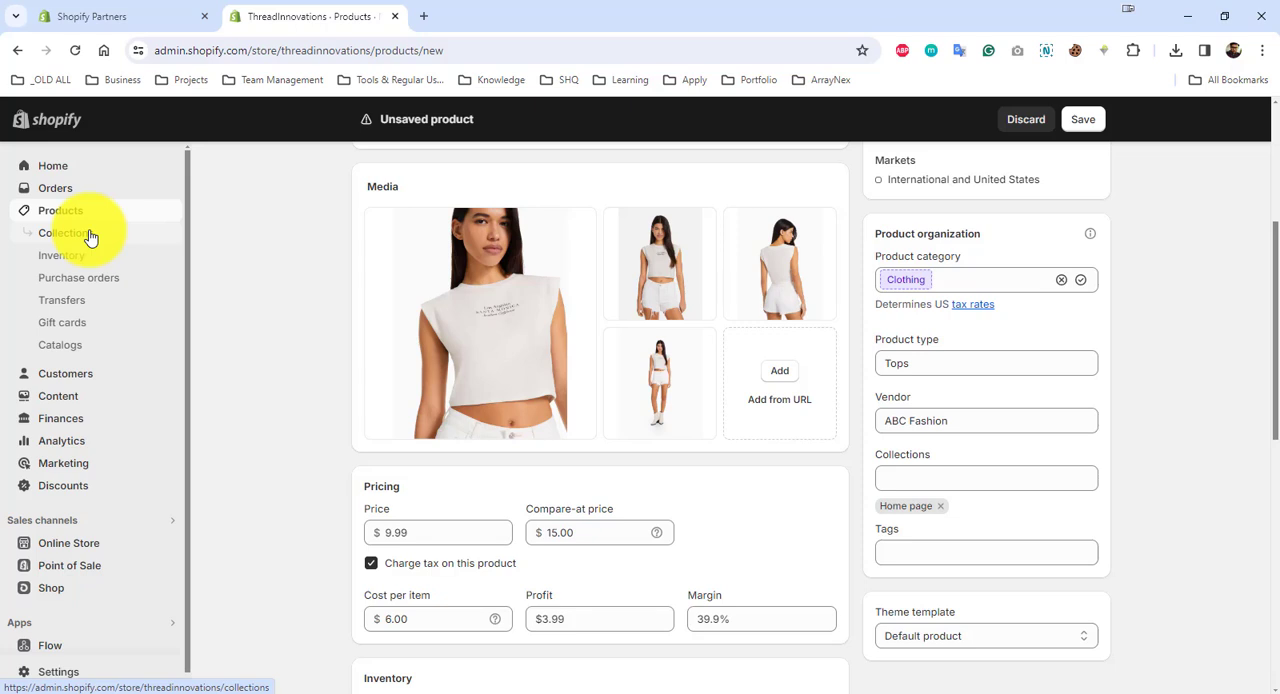
Step: Add "white tops" as a tag on the product
scroll(471, 343, down, 1)
click(1037, 463)
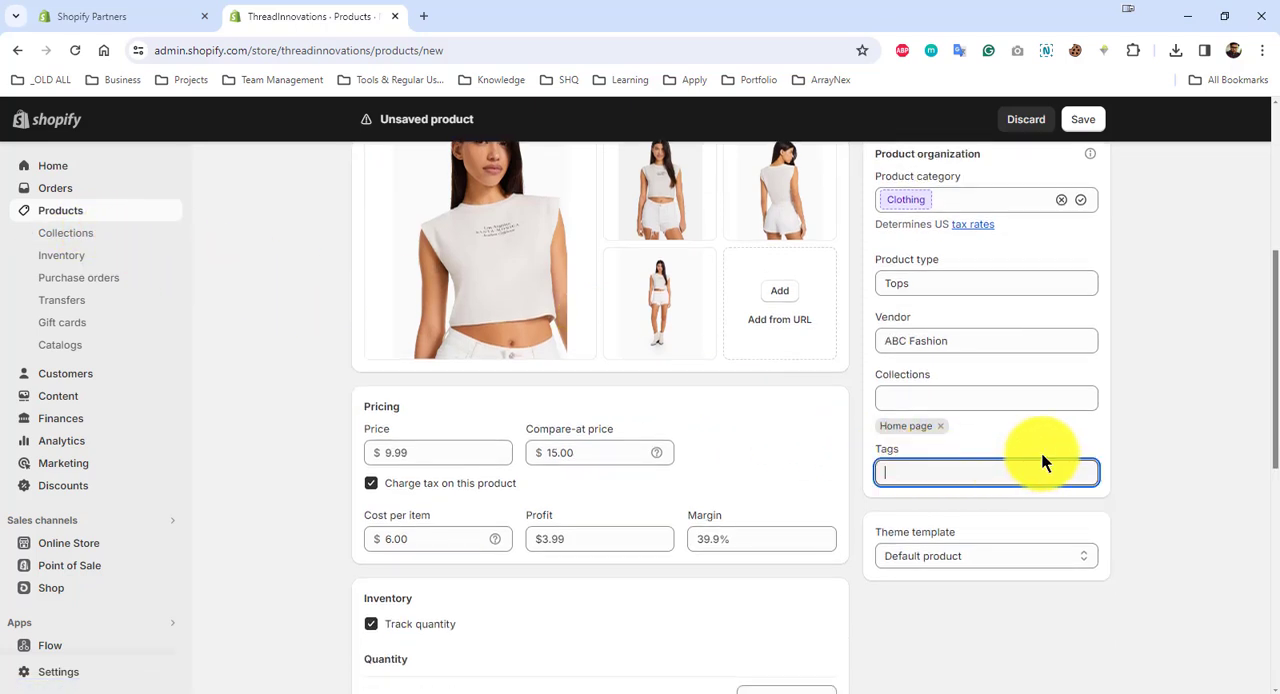
text(s)
key(BackSpace)
text(white)
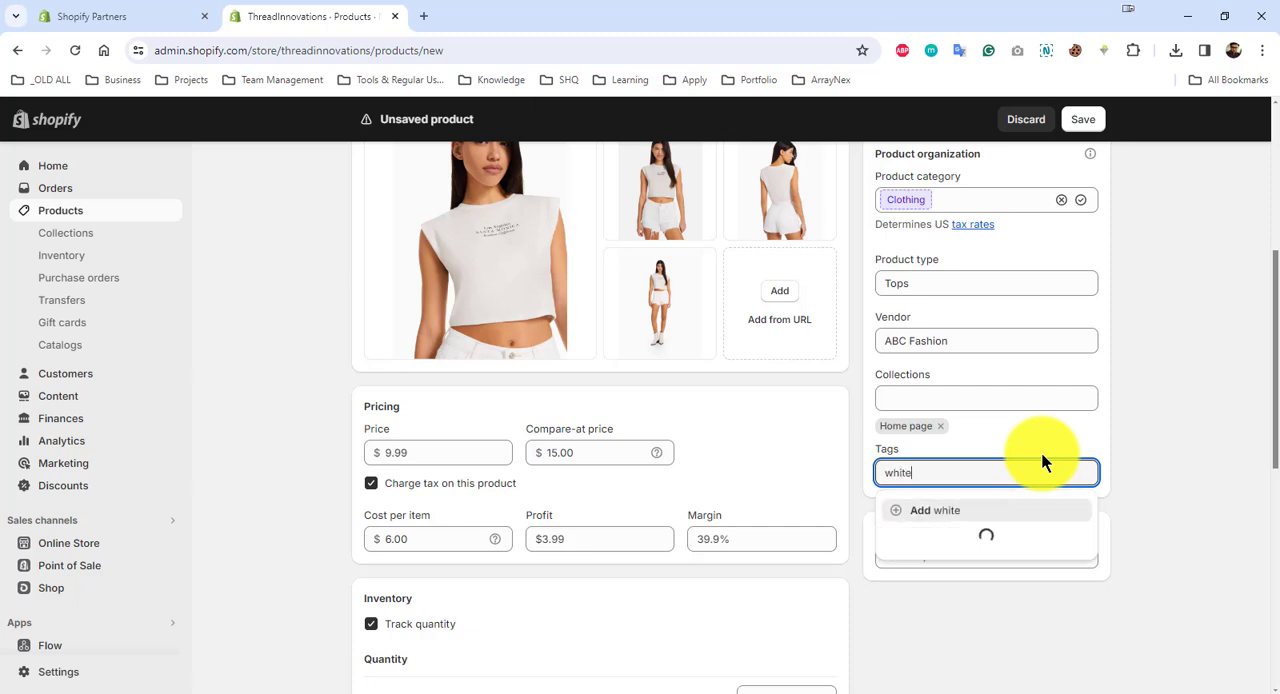
text( tops,)
click(962, 510)
Step: Add "tank top" as a second product tag, without a trailing comma
scroll(969, 469, up, 4)
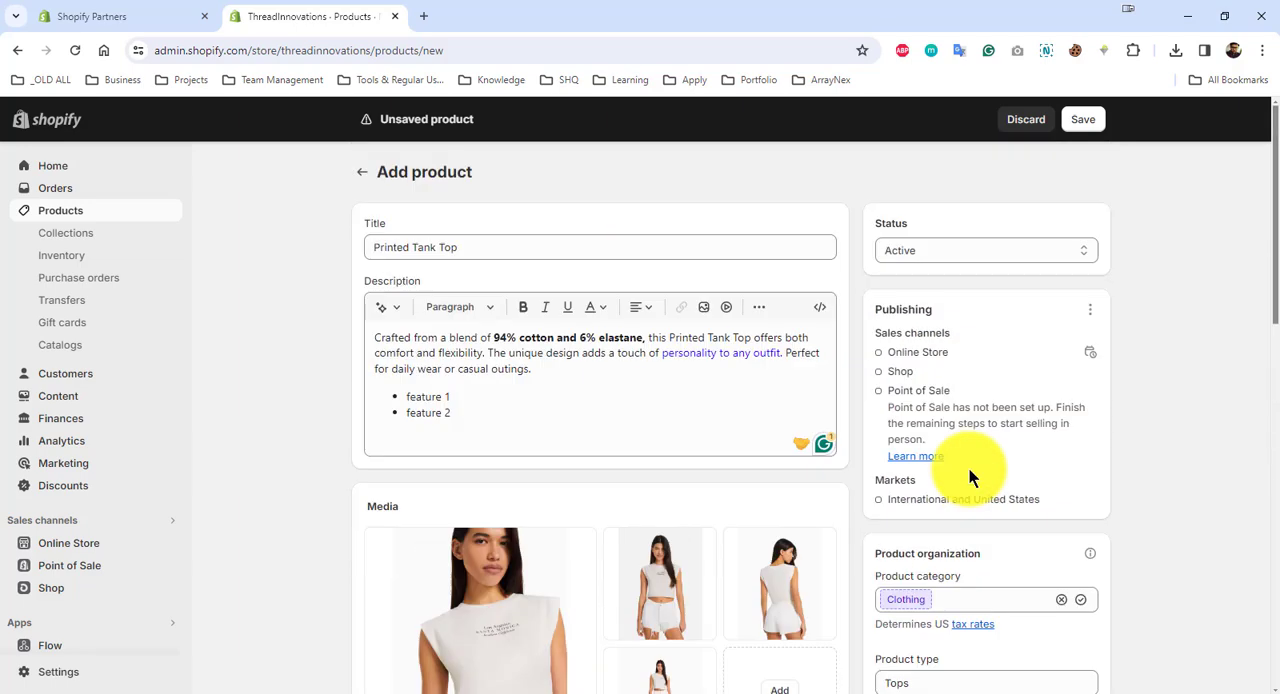
text(tank)
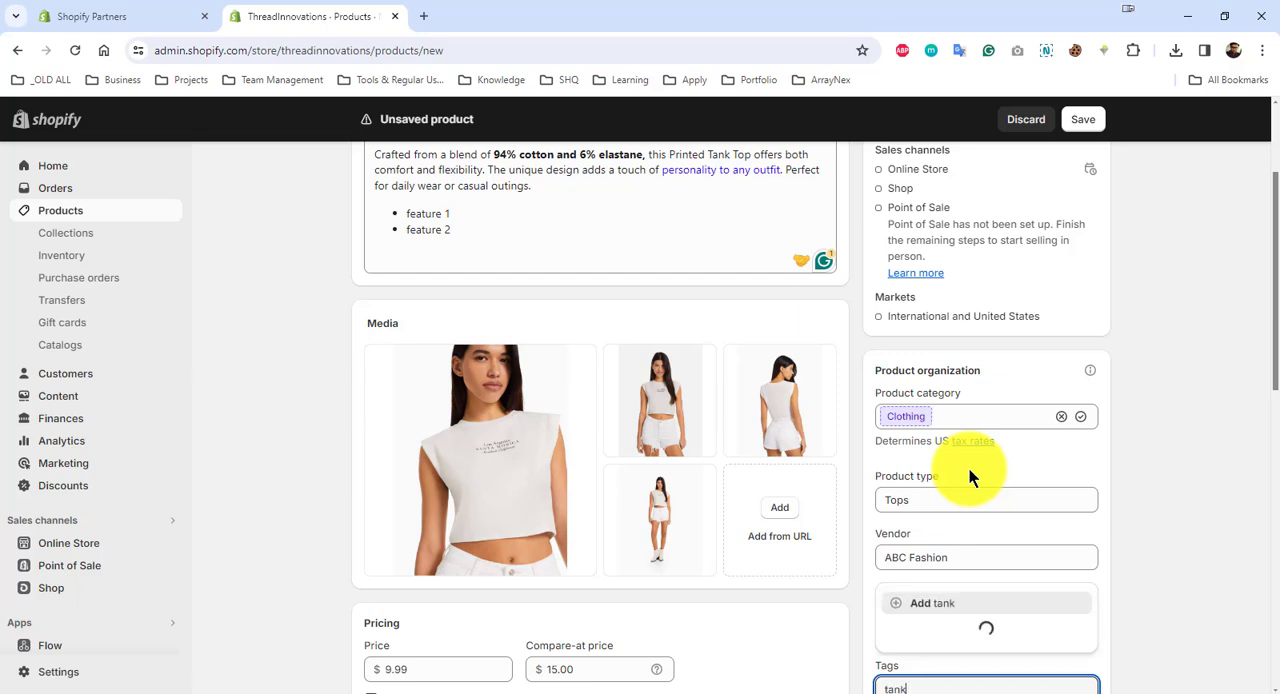
text( top,)
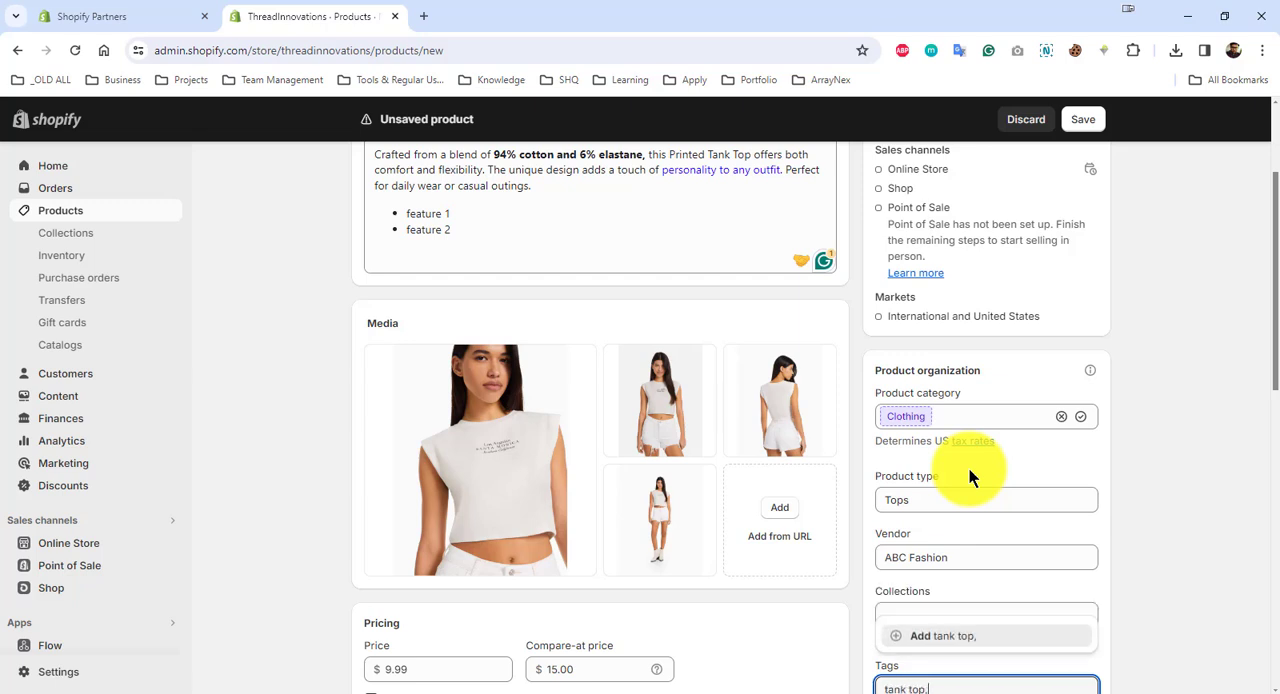
scroll(969, 469, down, 3)
key(BackSpace)
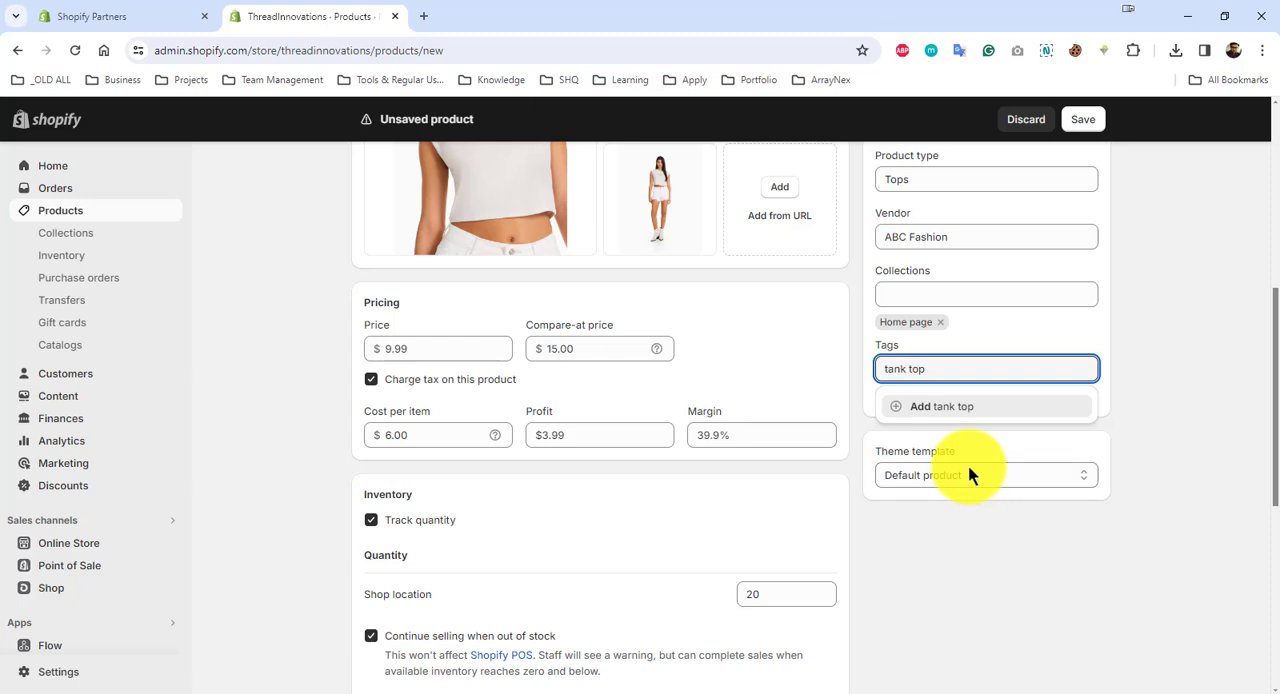
click(960, 420)
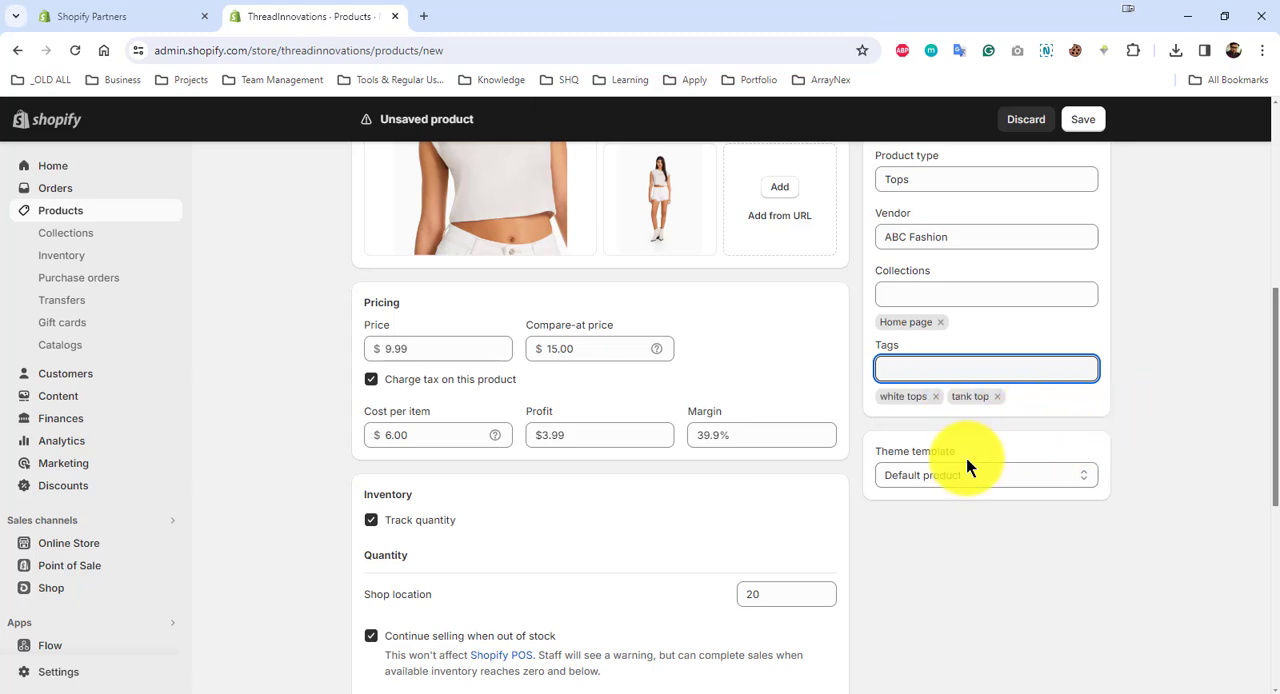
Step: Open the search engine listing for editing and review its page title, meta description and URL handle
scroll(966, 461, down, 5)
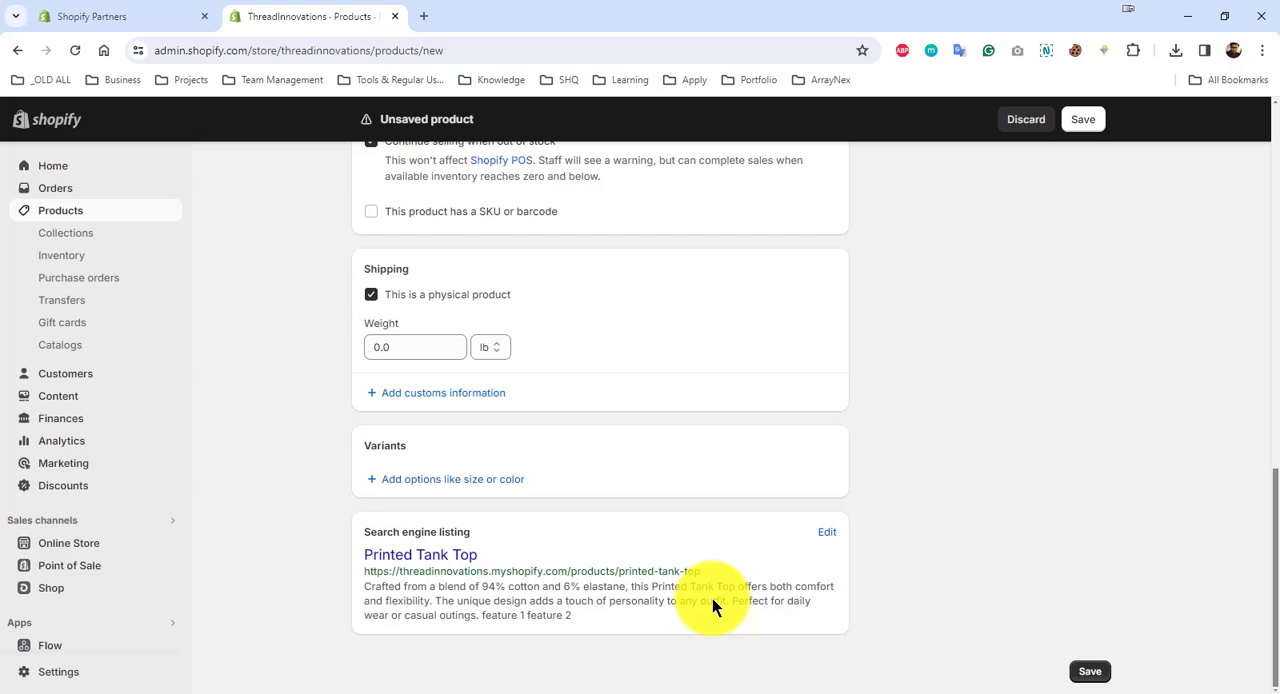
click(836, 531)
scroll(839, 527, down, 3)
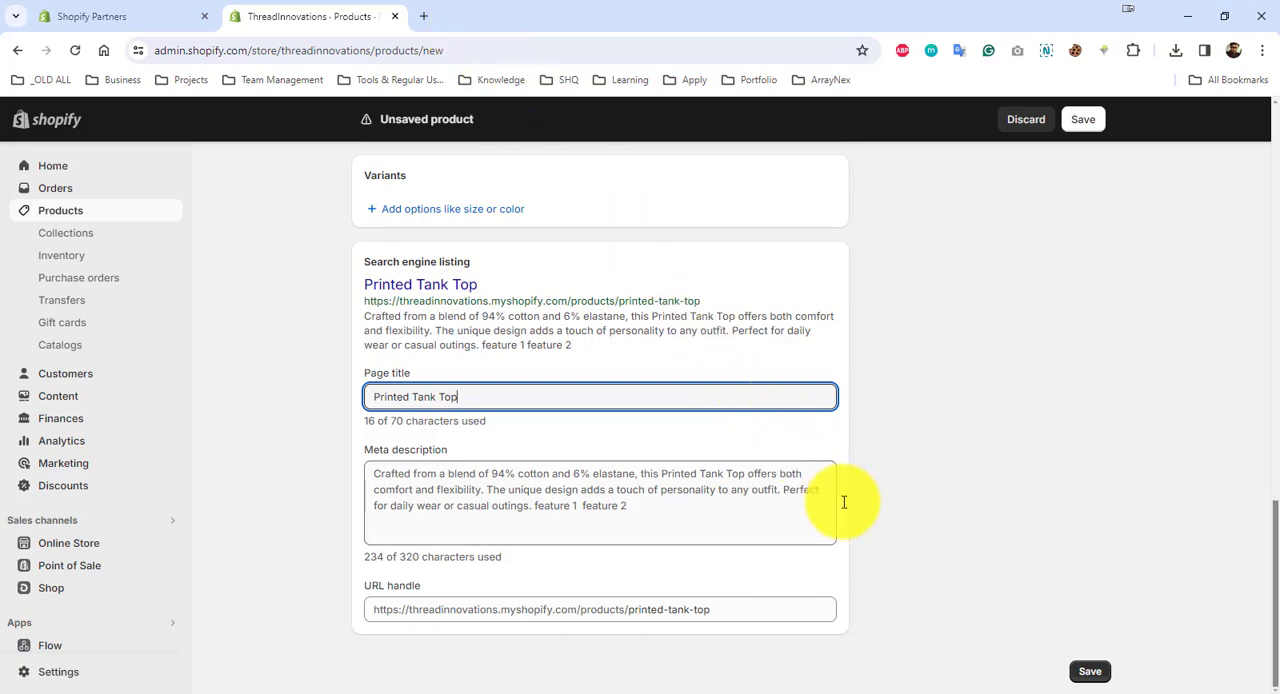
scroll(846, 508, up, 8)
scroll(843, 510, up, 5)
scroll(843, 510, down, 15)
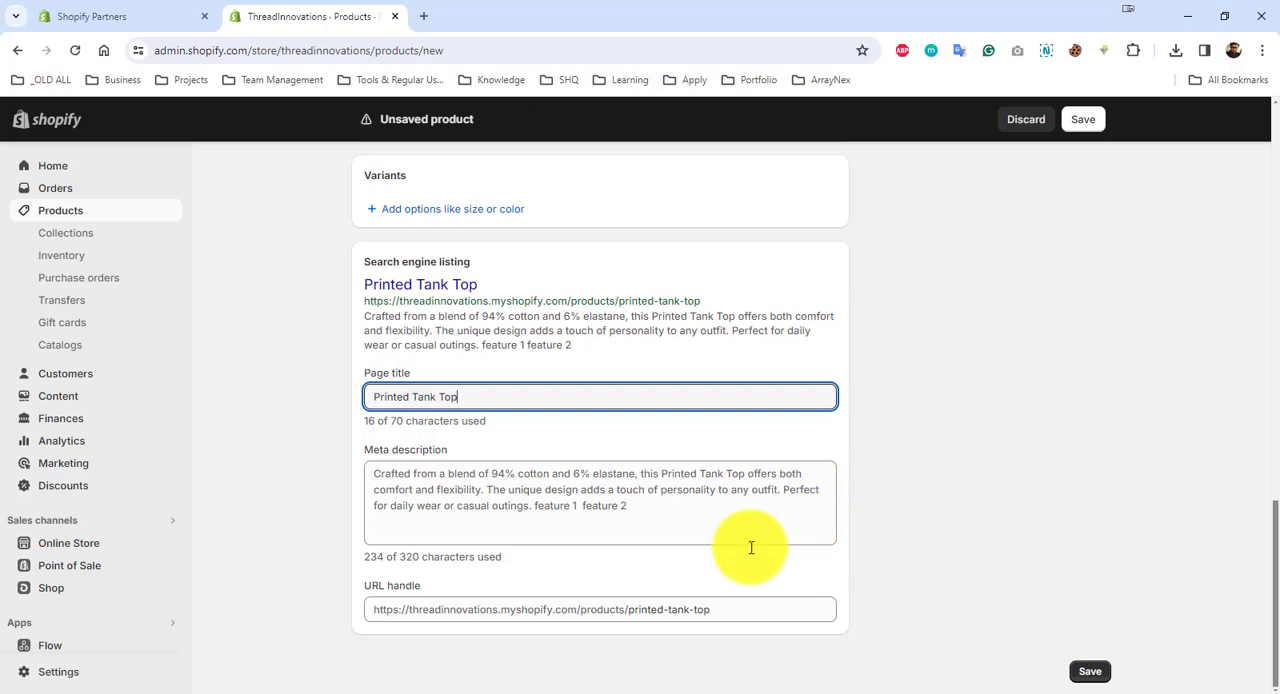
drag(630, 609, 760, 608)
click(761, 608)
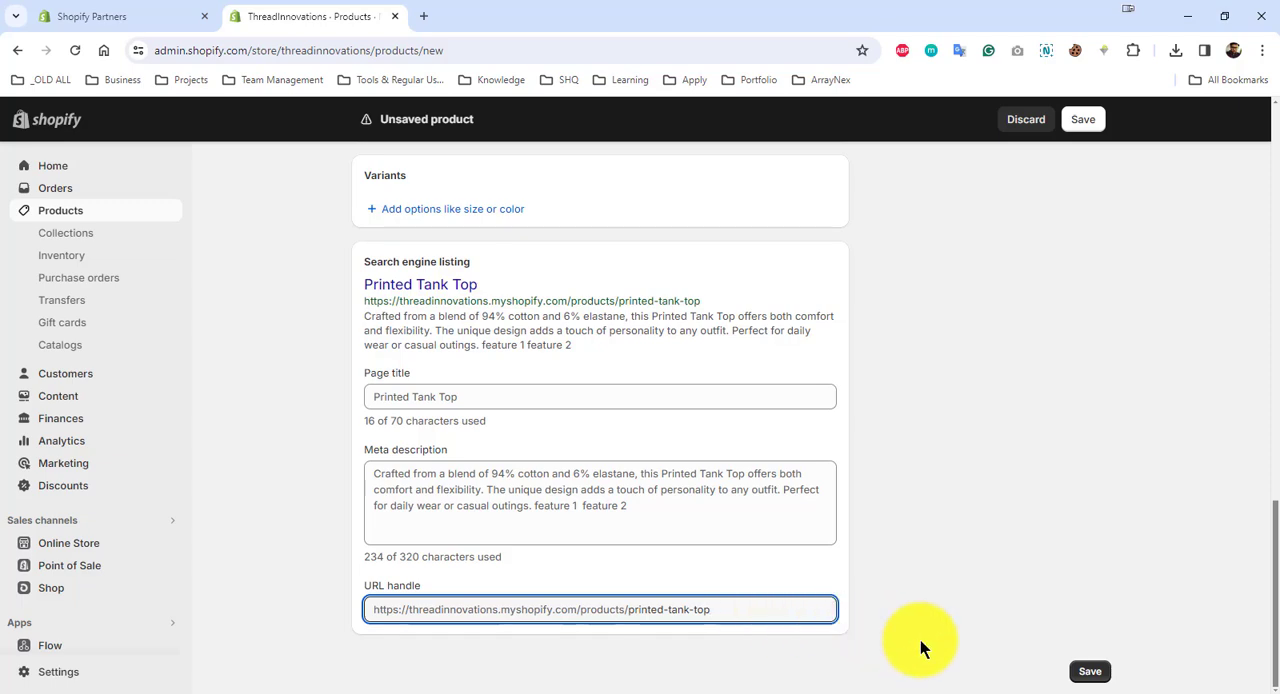
Step: Save the new Printed Tank Top product and open its storefront preview
scroll(920, 640, up, 15)
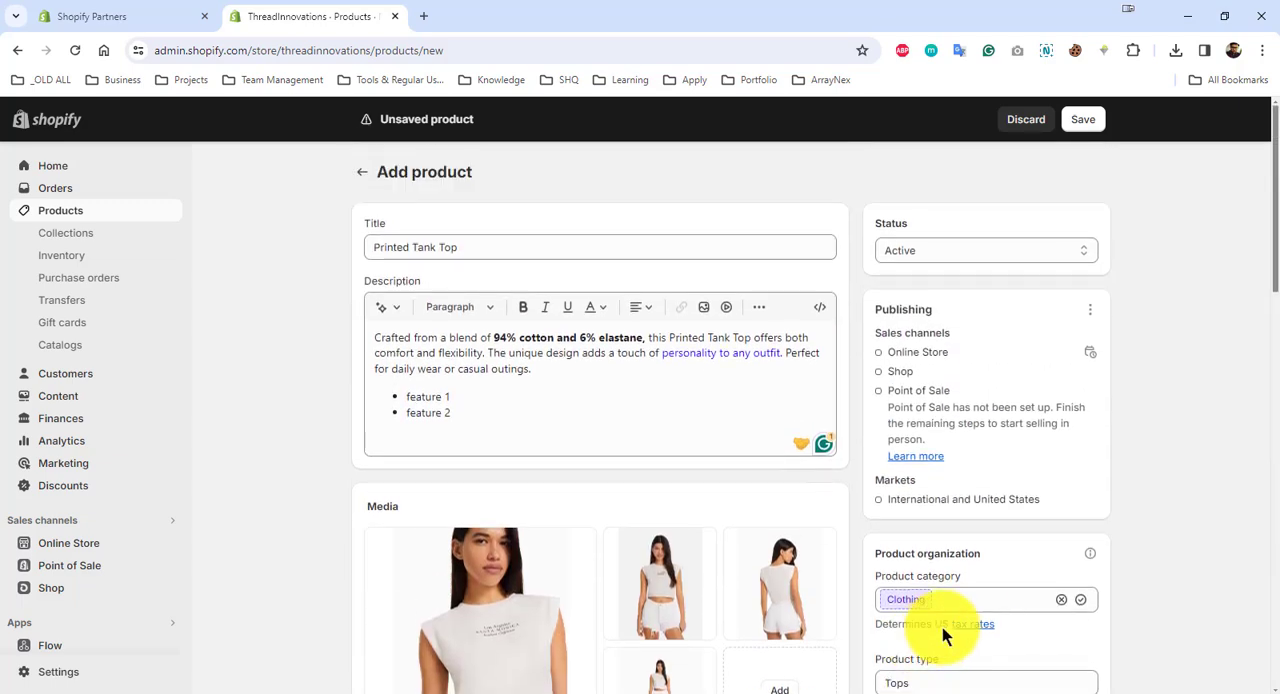
scroll(1075, 555, down, 15)
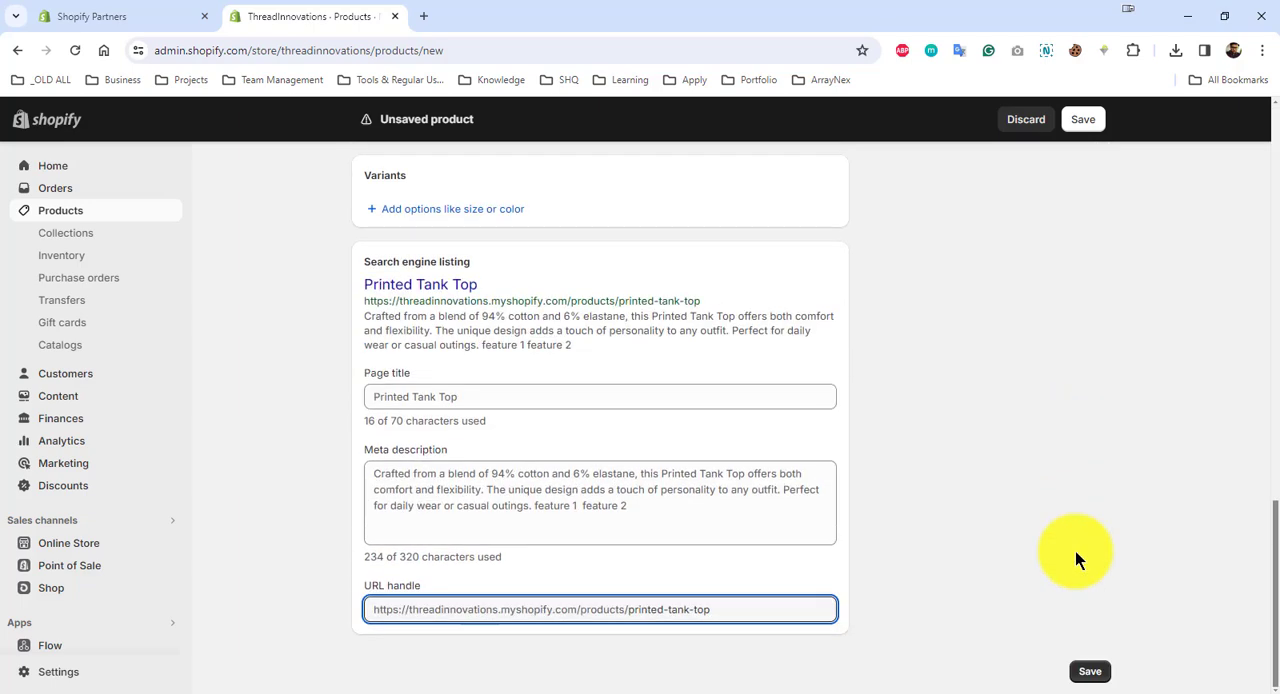
click(1089, 669)
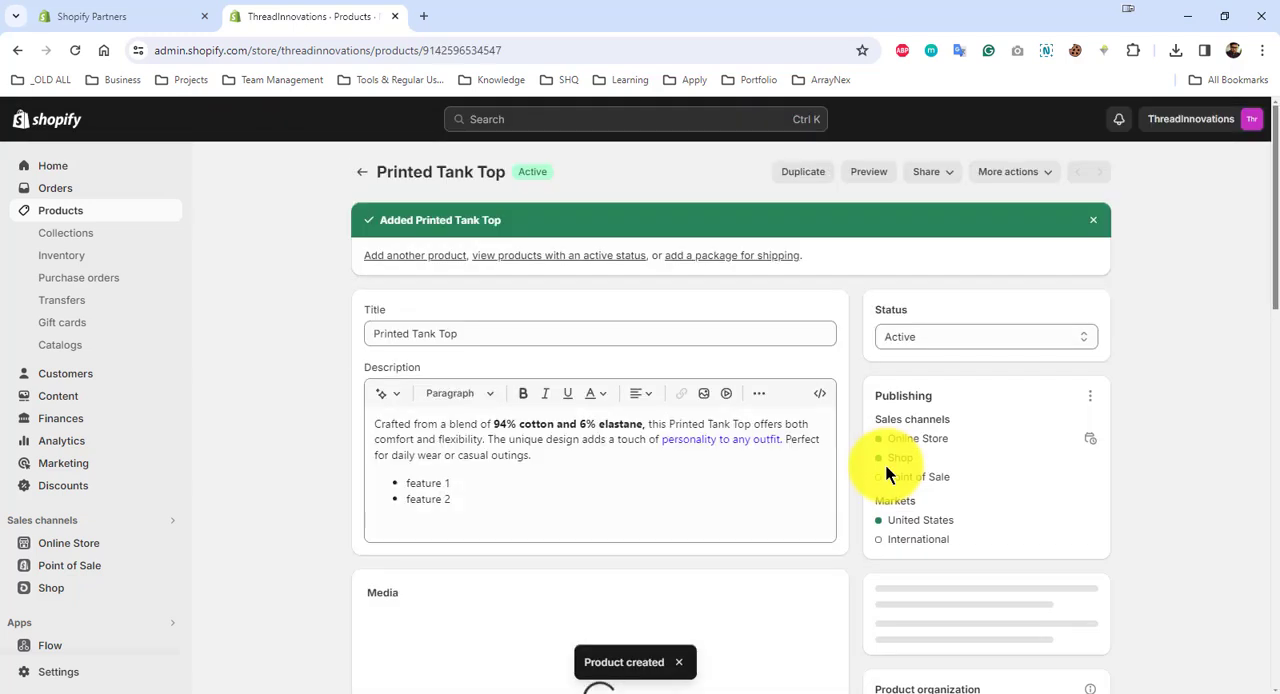
click(862, 180)
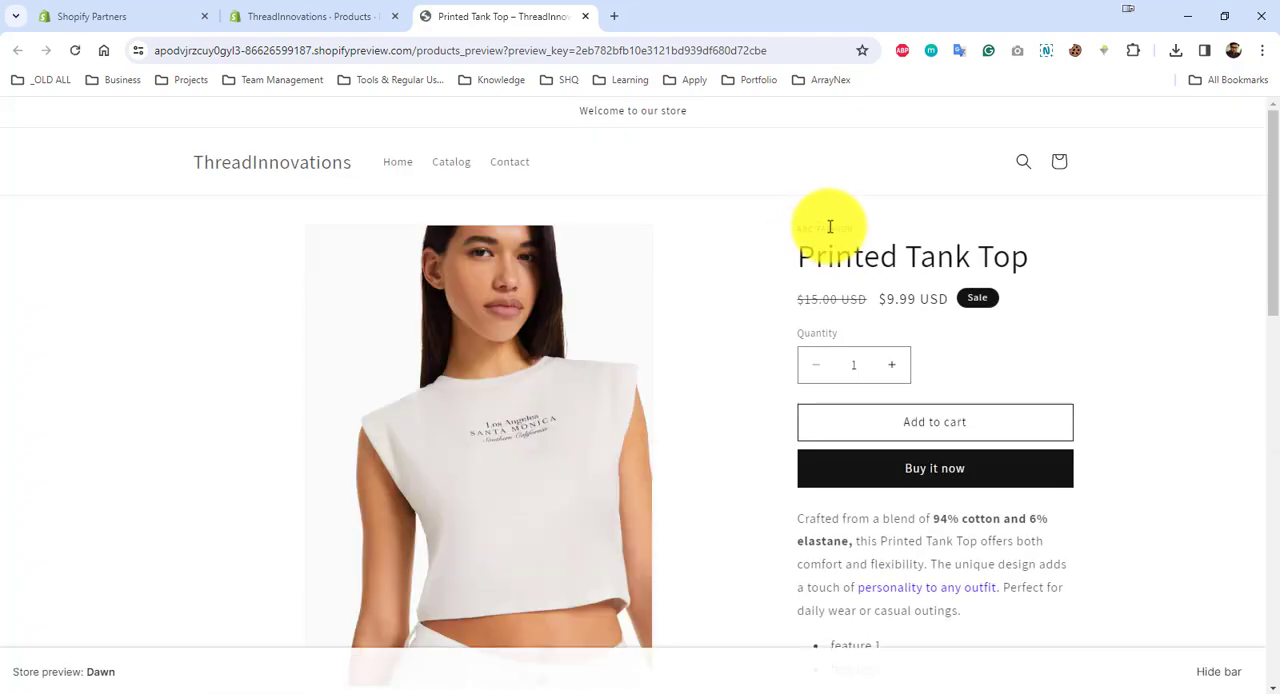
Step: Return to the product's admin page and clear its compare-at price
click(346, 16)
scroll(491, 149, down, 7)
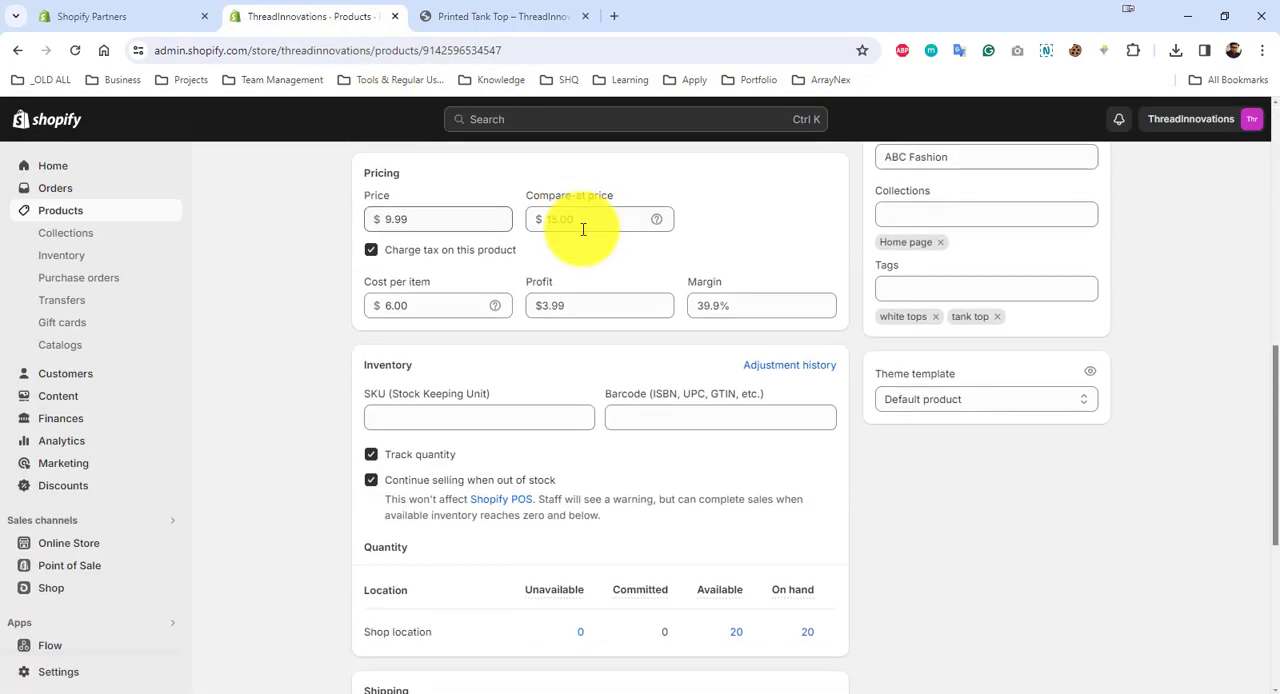
drag(583, 219, 517, 217)
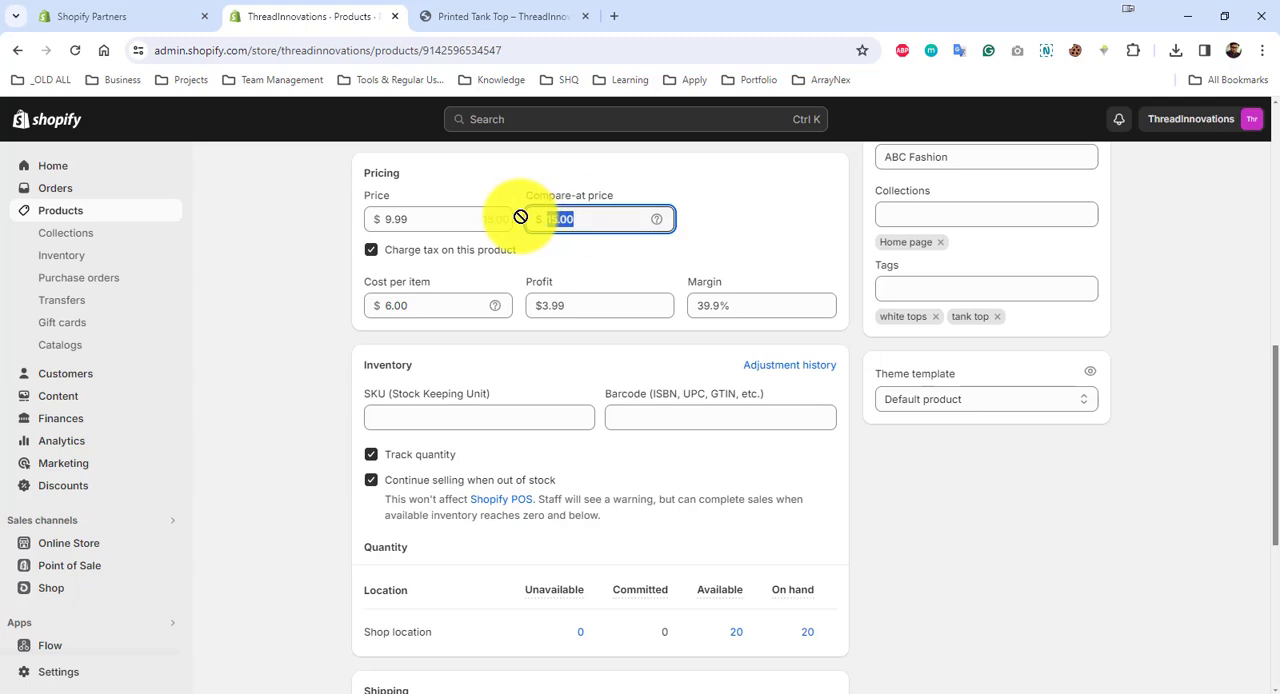
key(BackSpace)
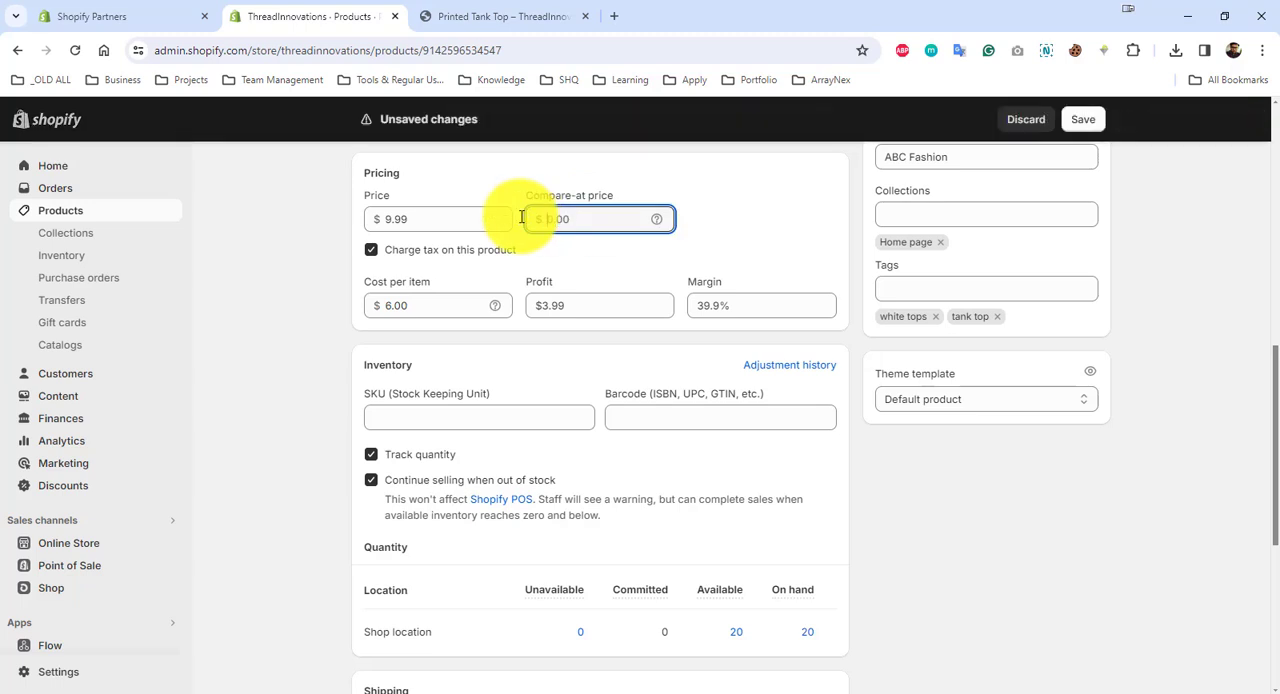
drag(417, 219, 354, 211)
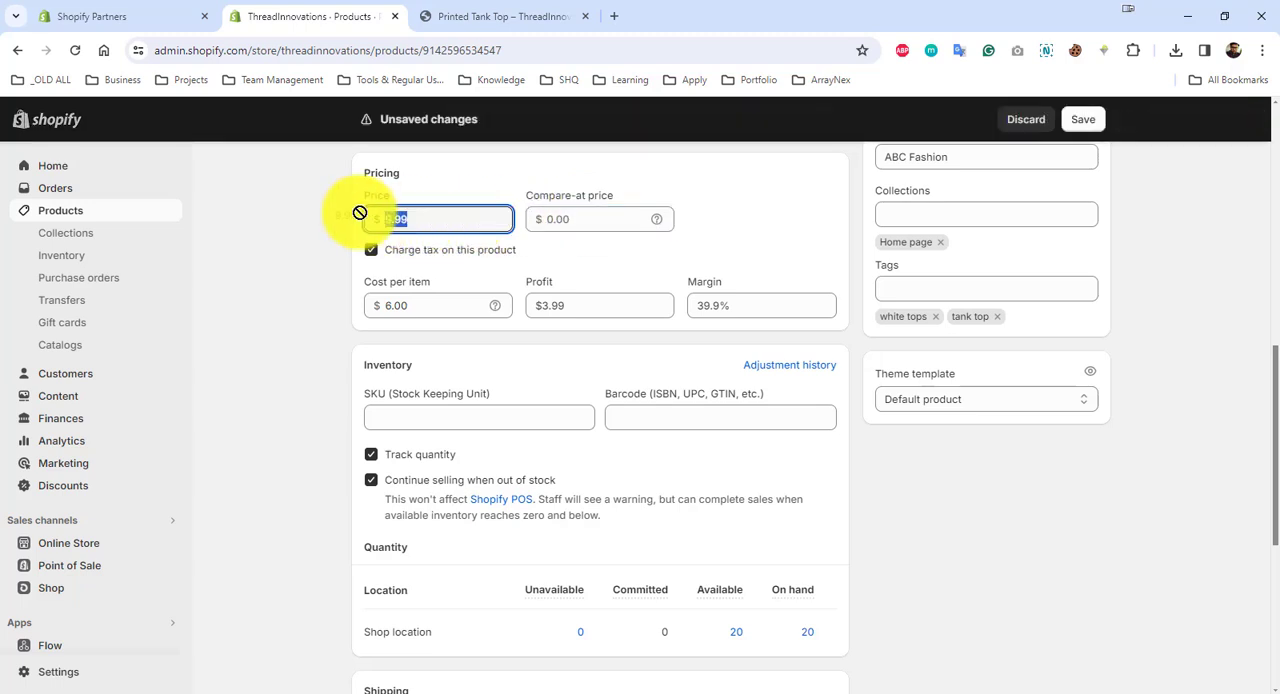
Step: Examine the product's storefront preview, including its price, description and photos, and enlarge the main photo
click(469, 18)
scroll(1064, 443, down, 1)
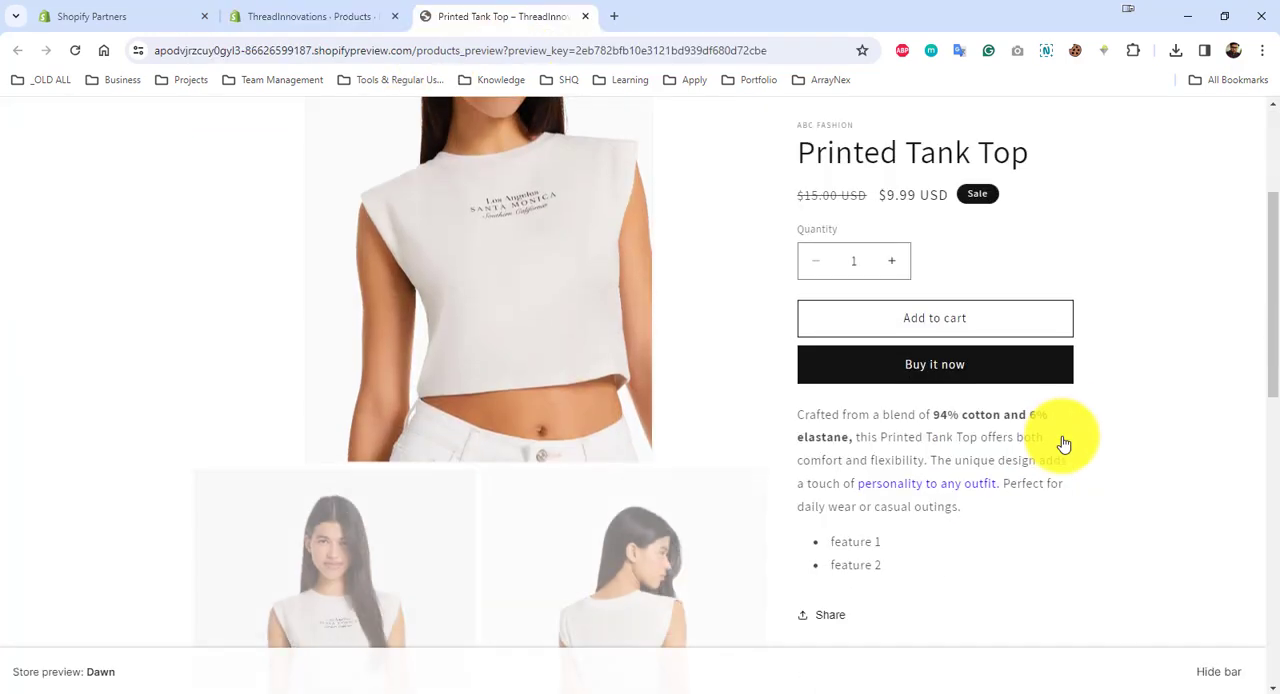
scroll(1060, 436, down, 3)
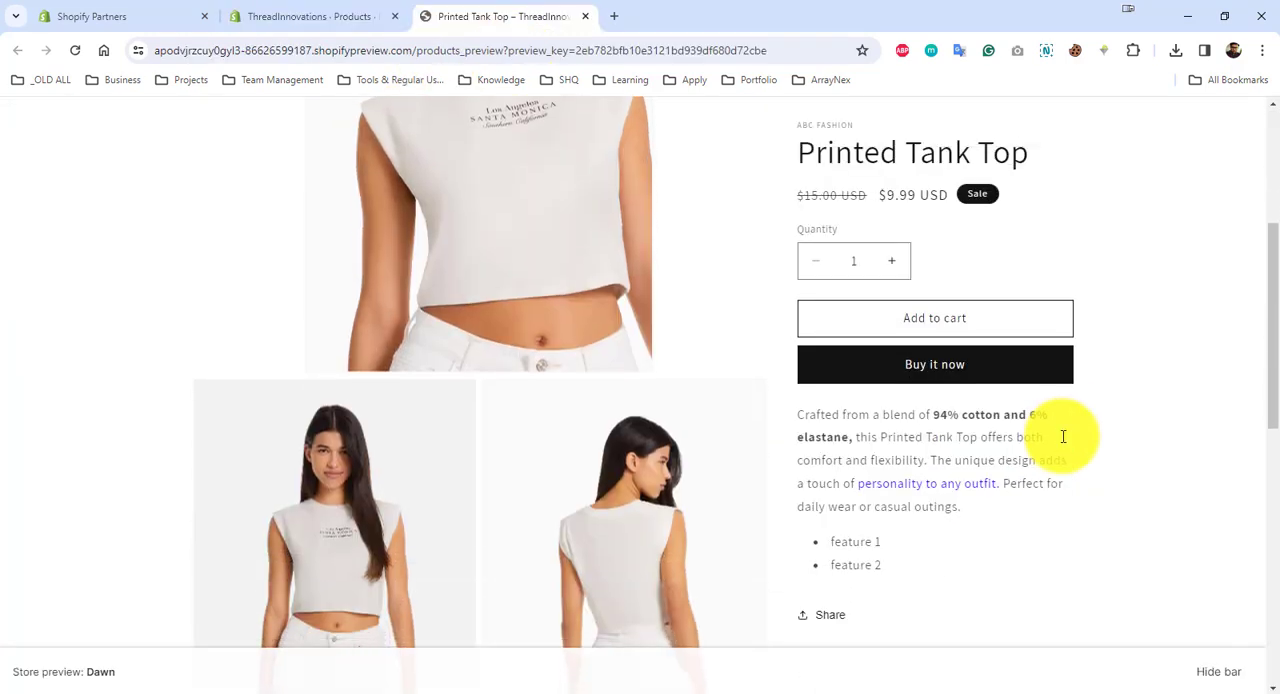
scroll(476, 341, down, 2)
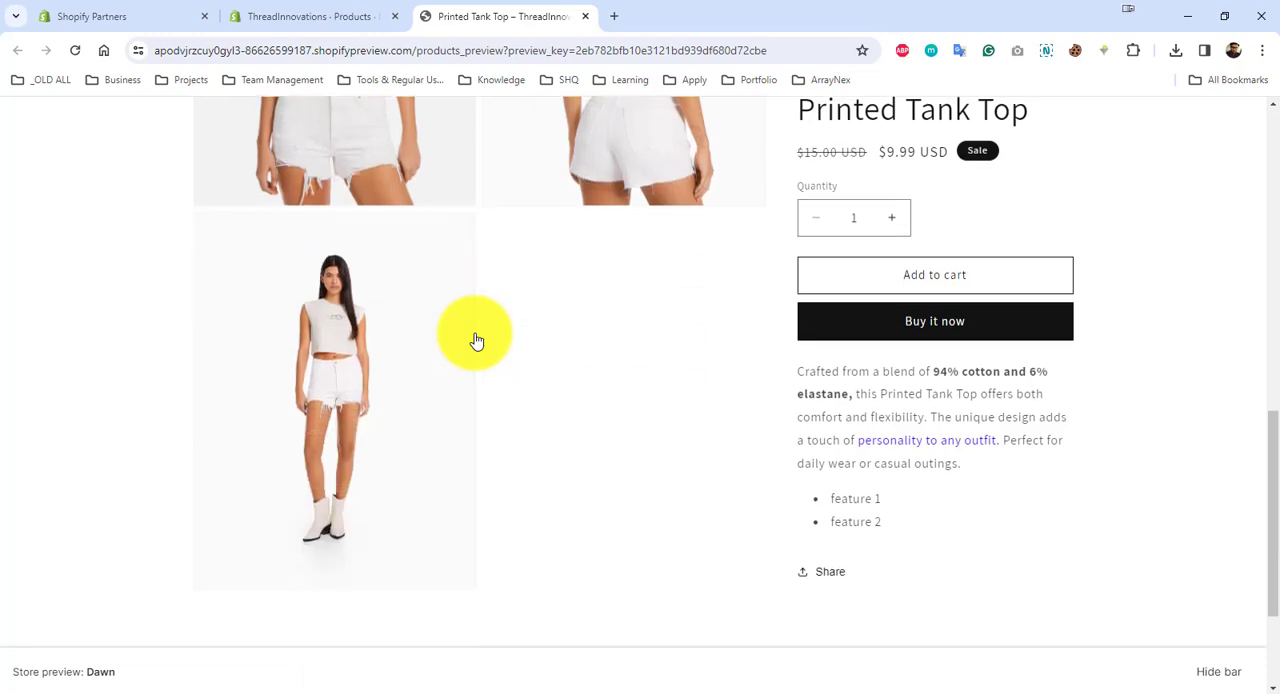
scroll(478, 340, up, 6)
scroll(546, 303, down, 2)
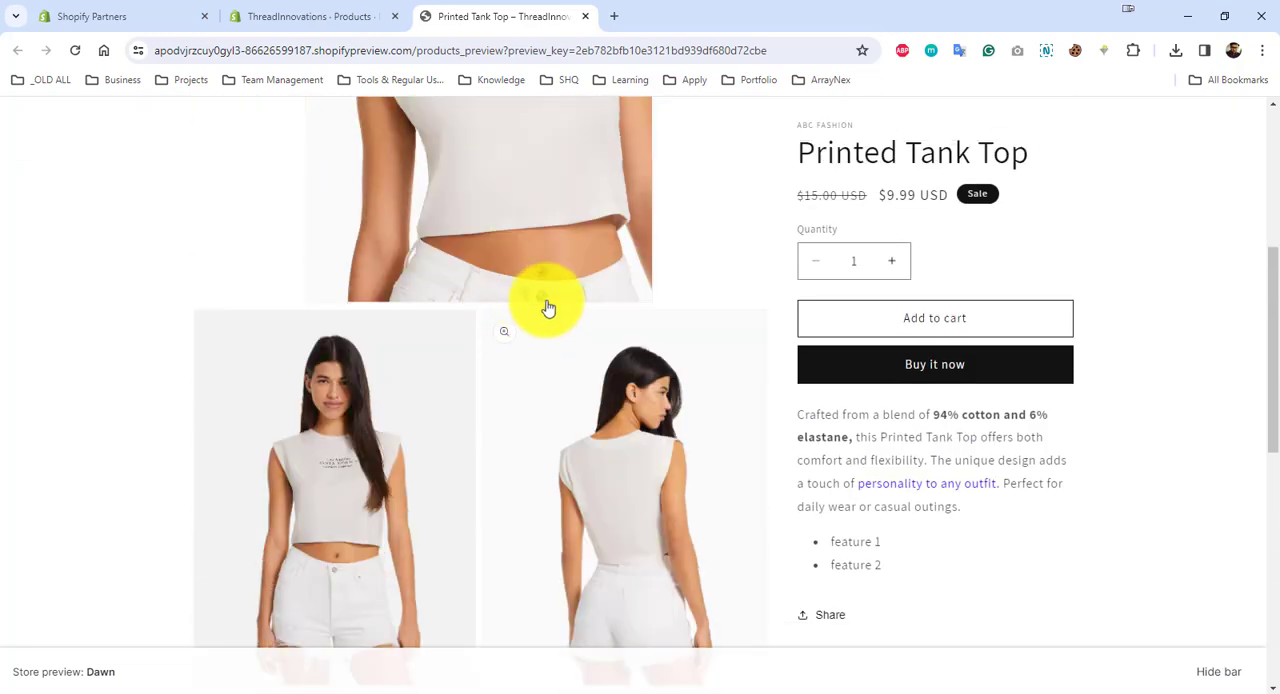
scroll(563, 297, up, 2)
click(563, 297)
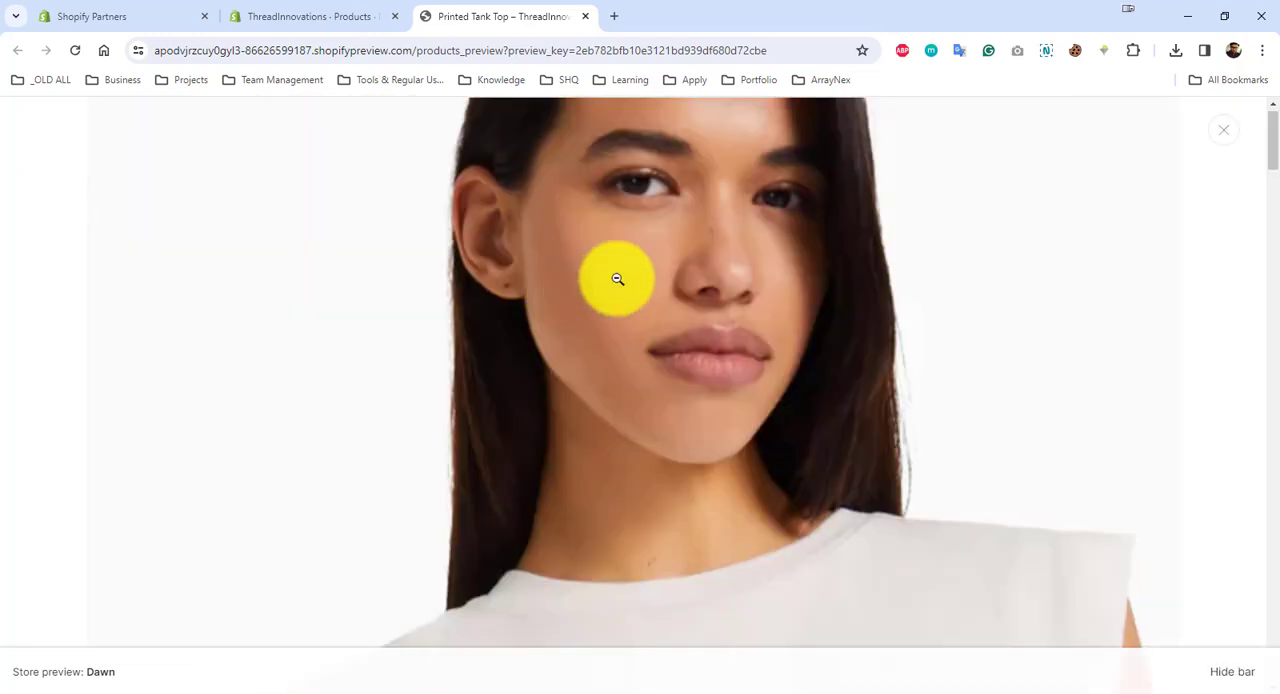
click(1224, 131)
scroll(934, 414, down, 3)
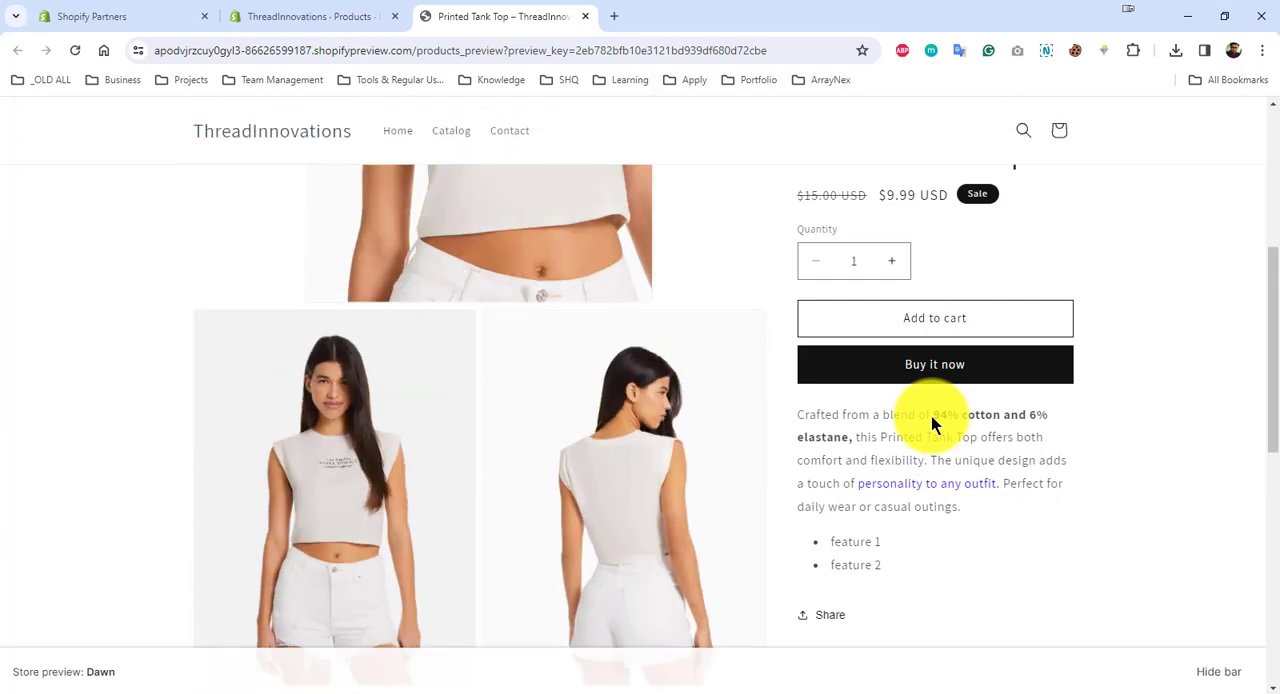
scroll(932, 415, down, 4)
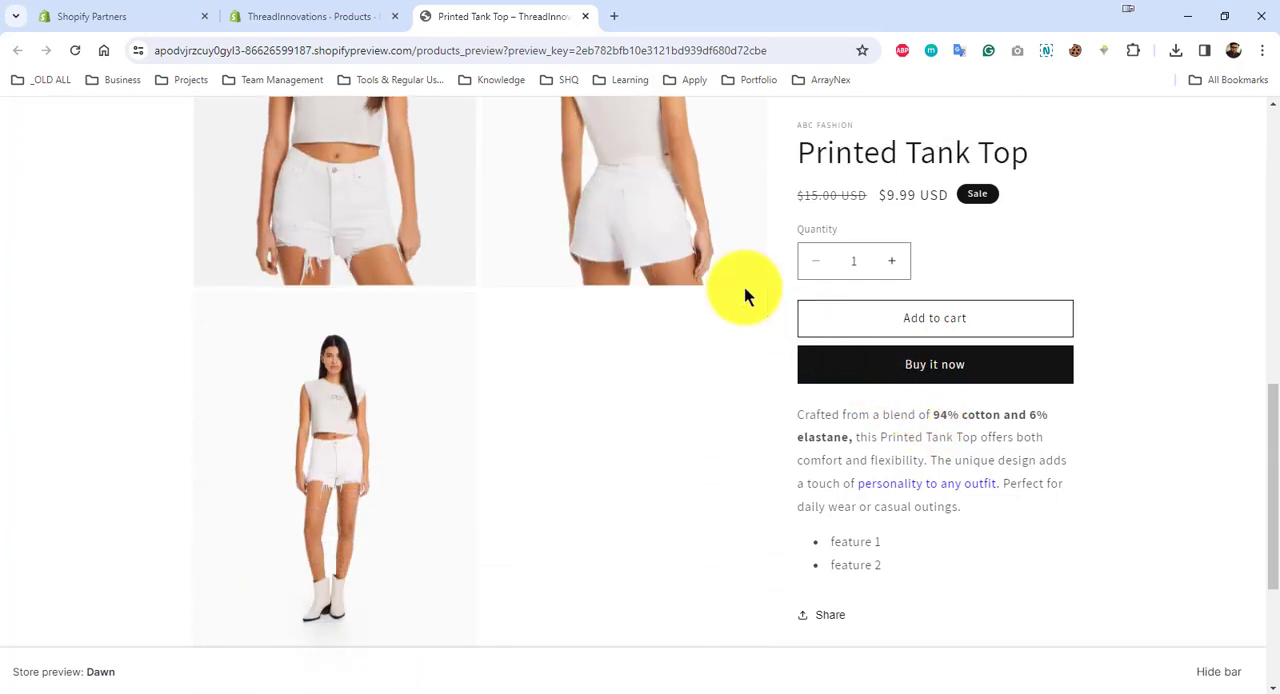
Step: Return to the product's admin page and review its inventory, shipping, variants and search engine listing sections
click(345, 16)
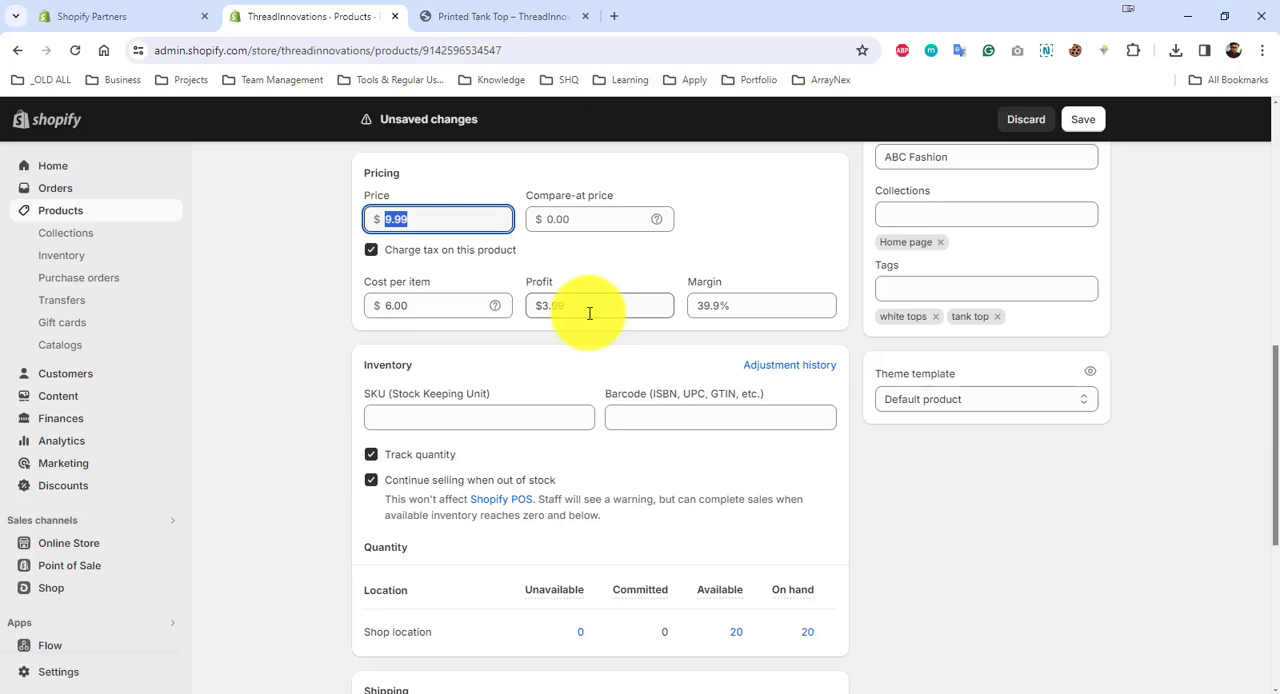
scroll(589, 313, up, 4)
scroll(589, 313, down, 8)
scroll(589, 313, down, 1)
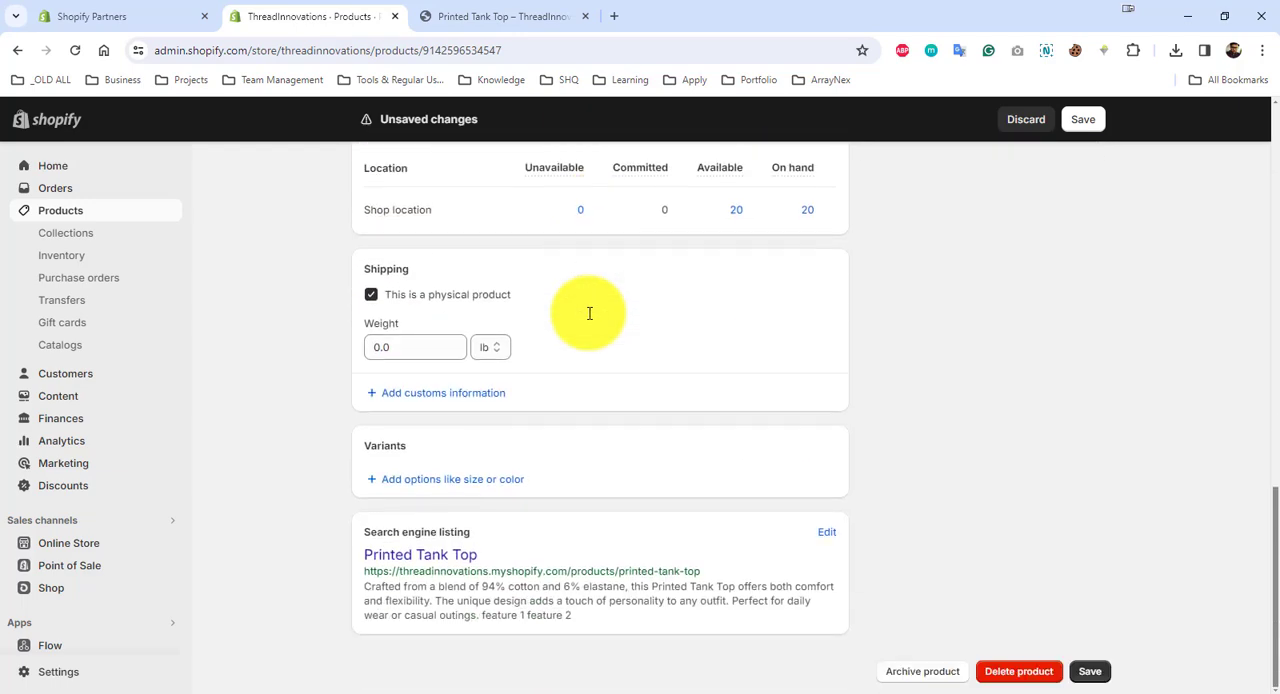
scroll(589, 313, up, 3)
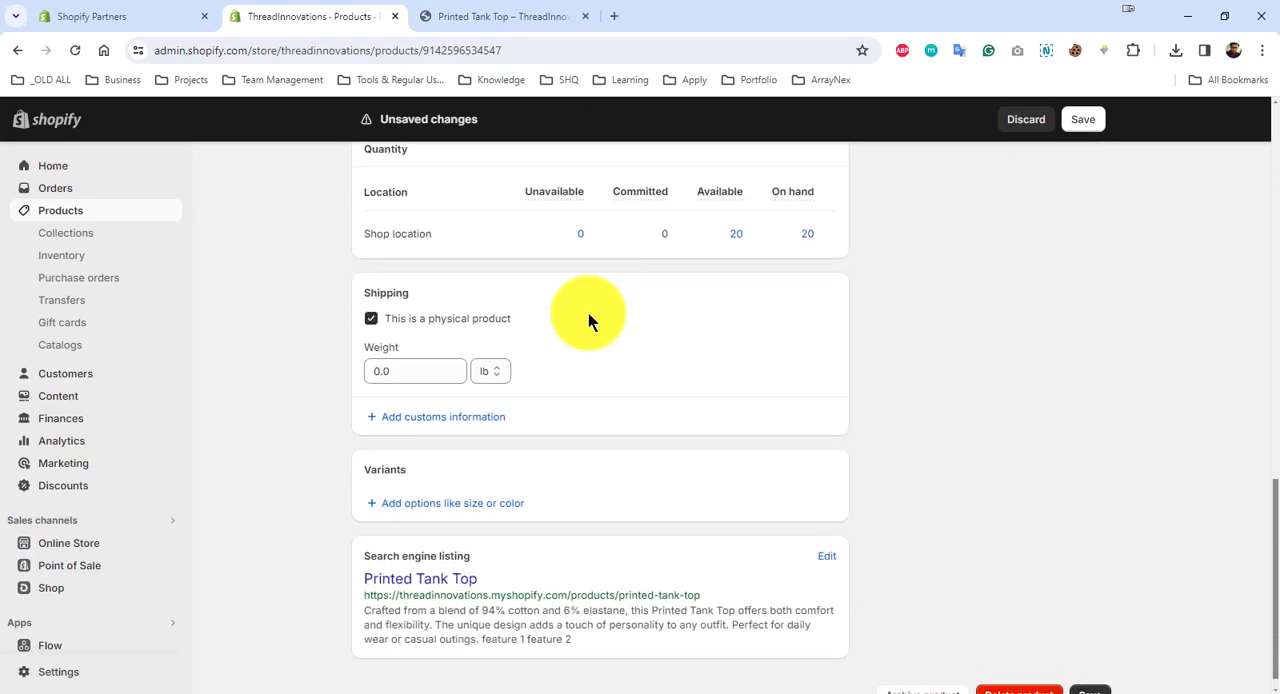
scroll(590, 320, down, 3)
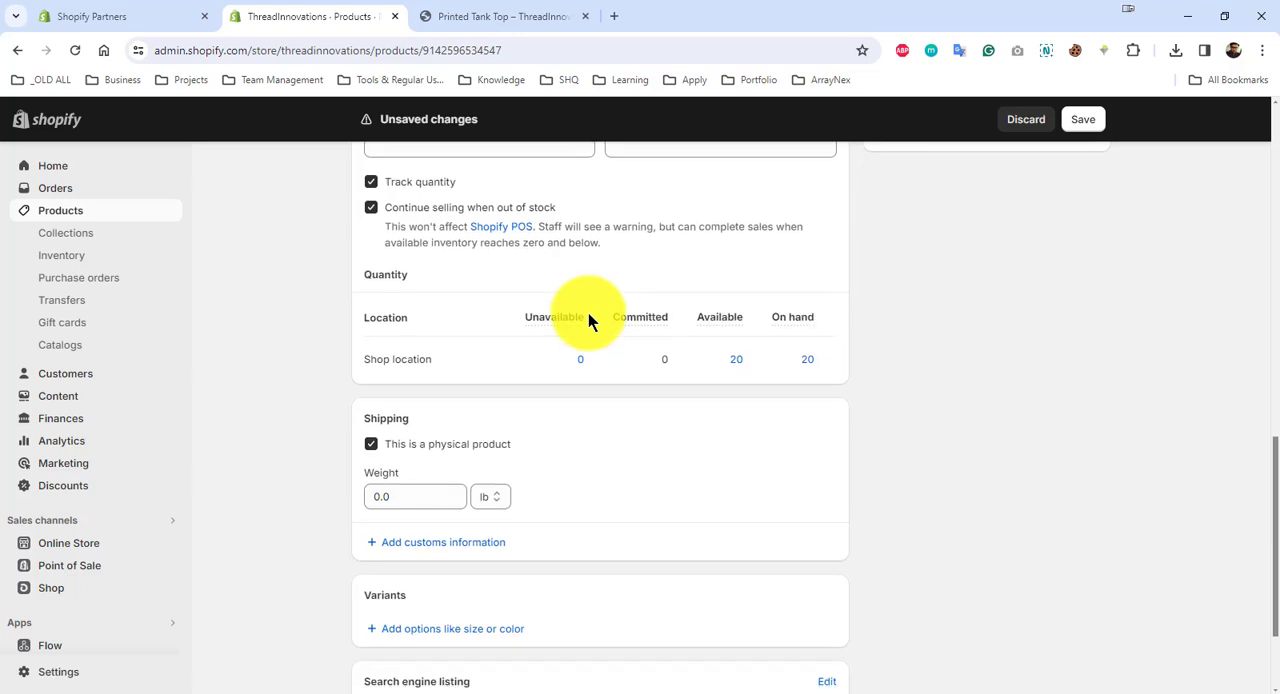
scroll(588, 320, up, 3)
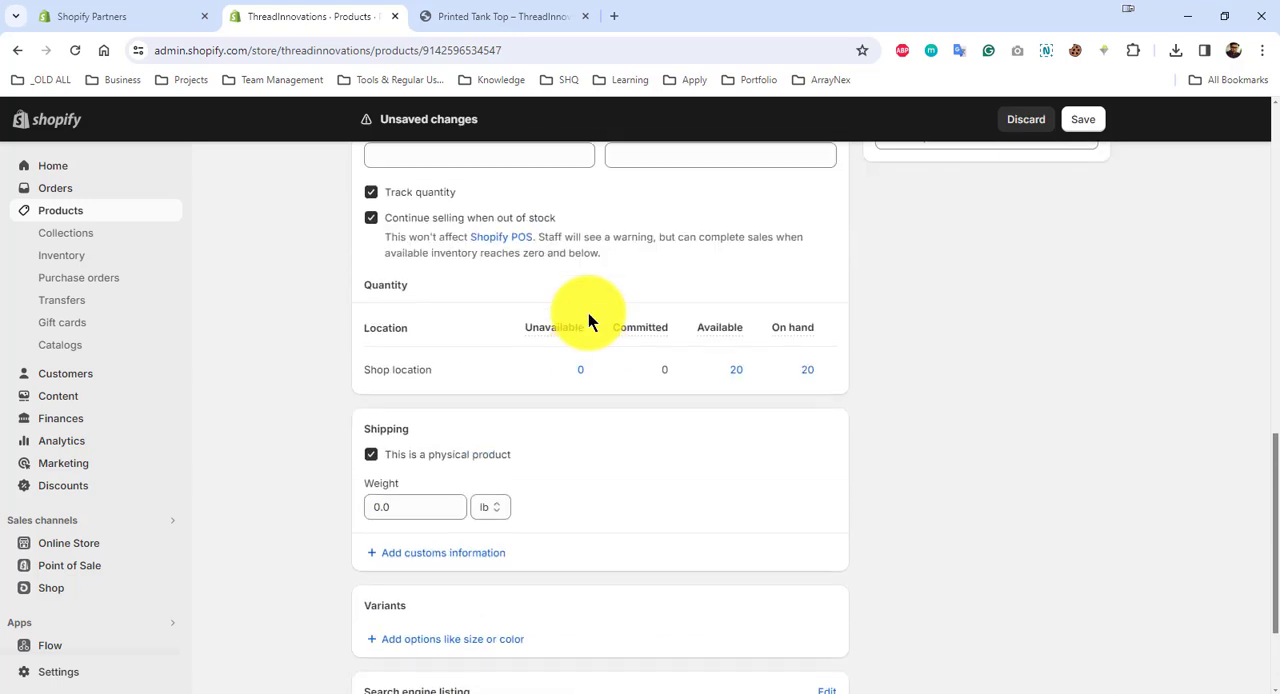
scroll(535, 480, down, 3)
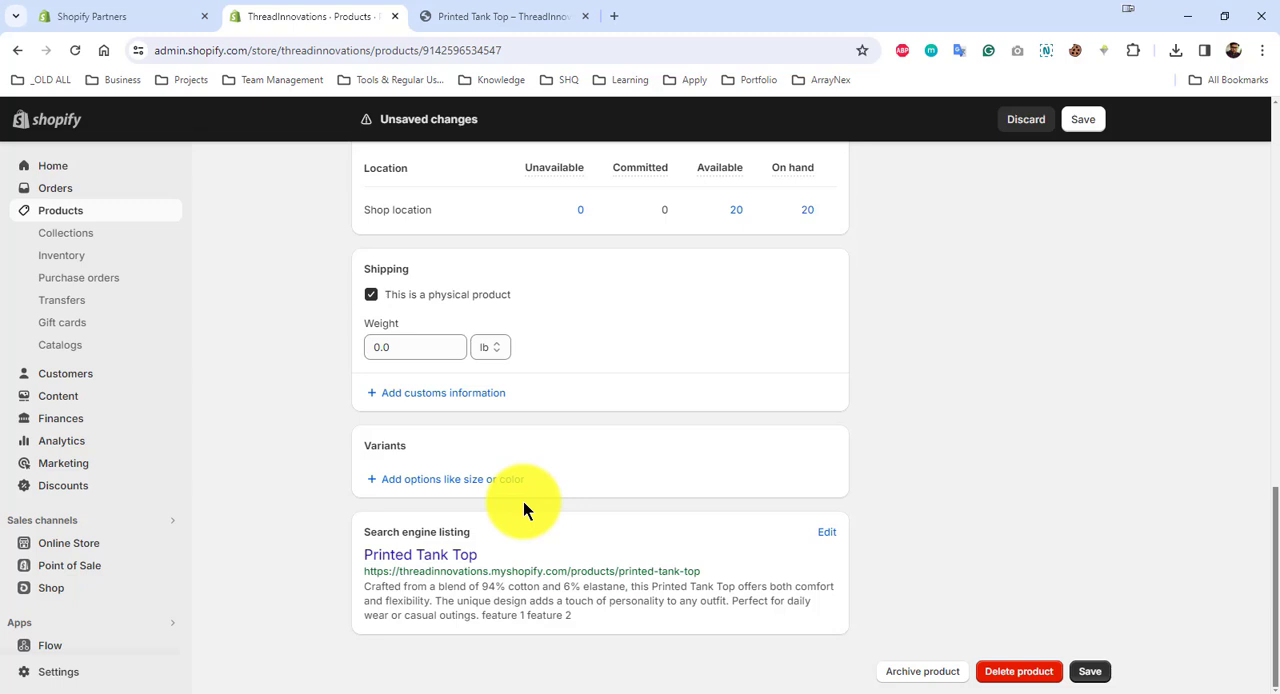
scroll(624, 485, up, 1)
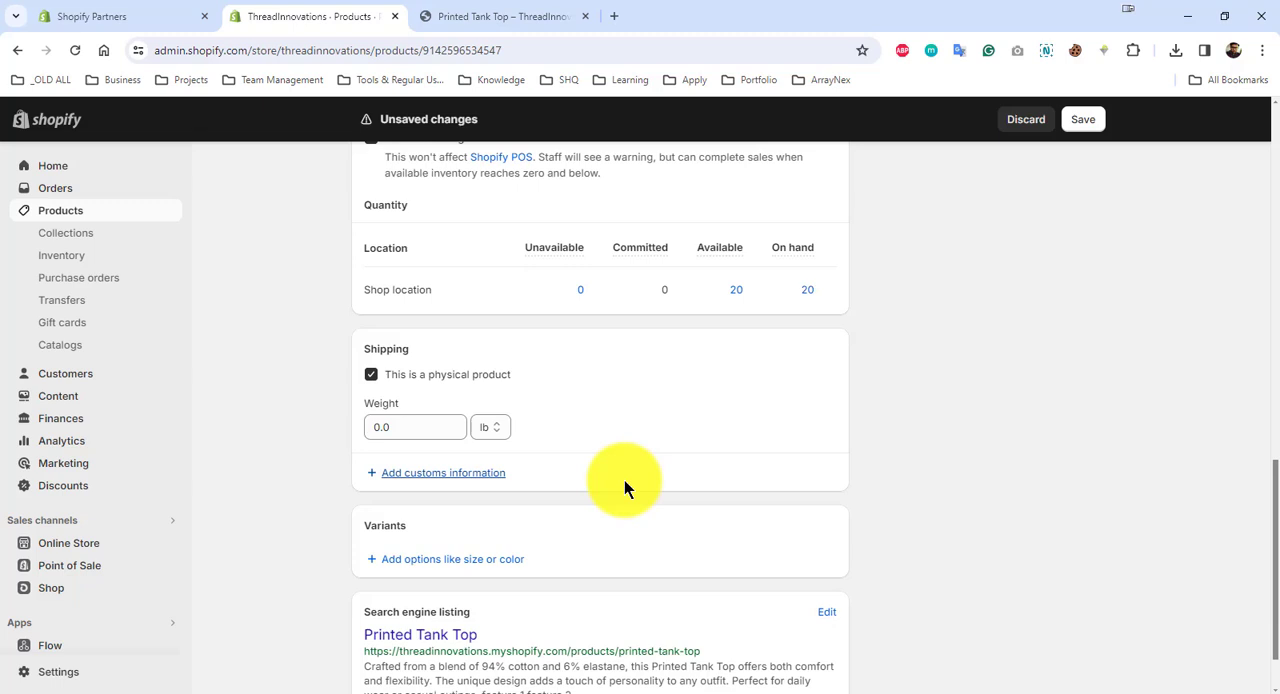